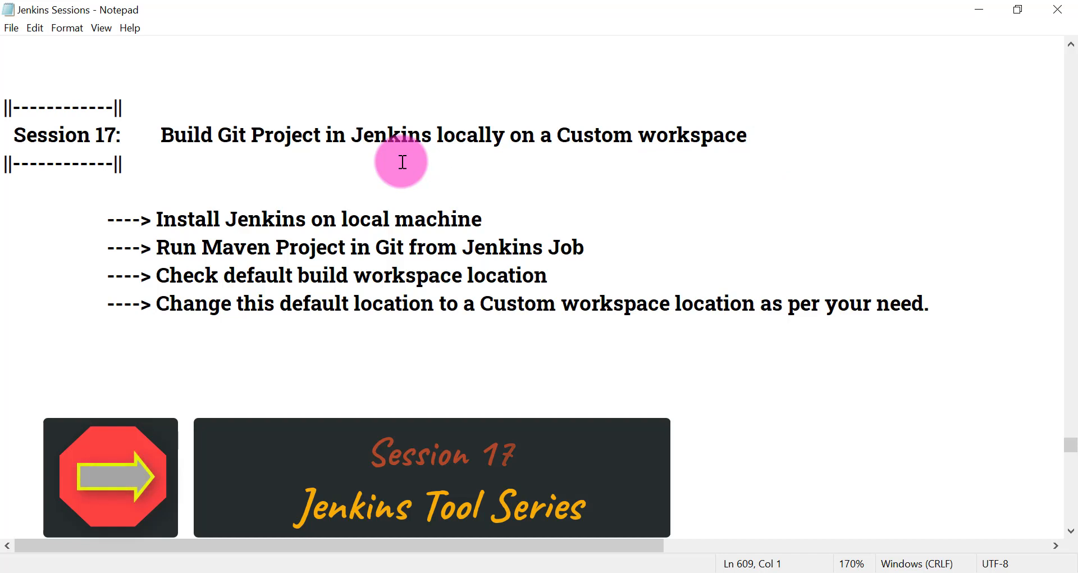
Step: Review the Session 17 notes on building a Git project in Jenkins, covering the title and the four agenda items
{"action": "left_click", "coordinate": [232, 136]}
{"action": "left_click", "coordinate": [389, 136]}
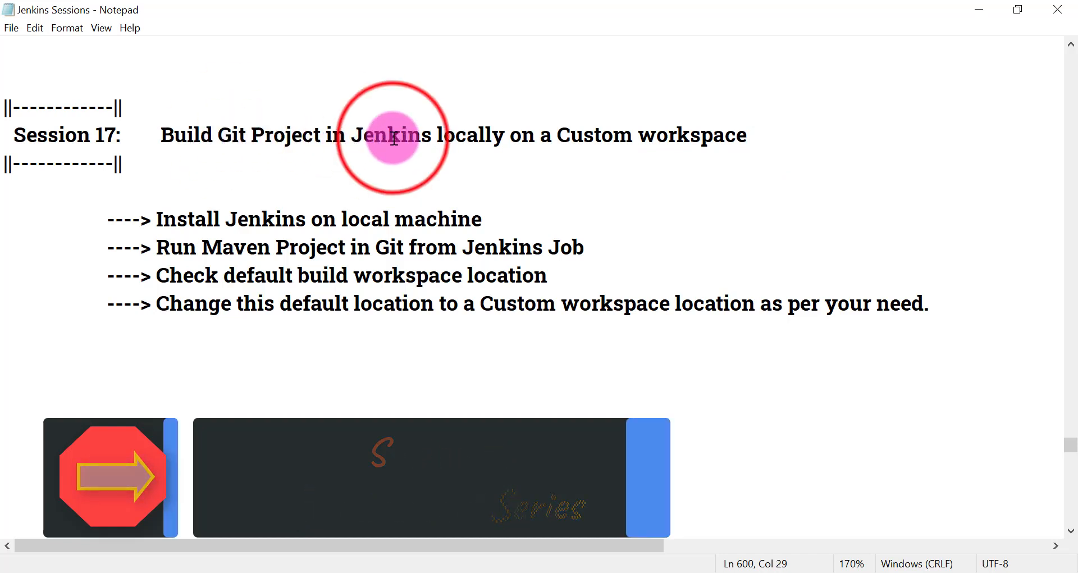
{"action": "double_click", "coordinate": [477, 139]}
{"action": "left_click", "coordinate": [511, 140]}
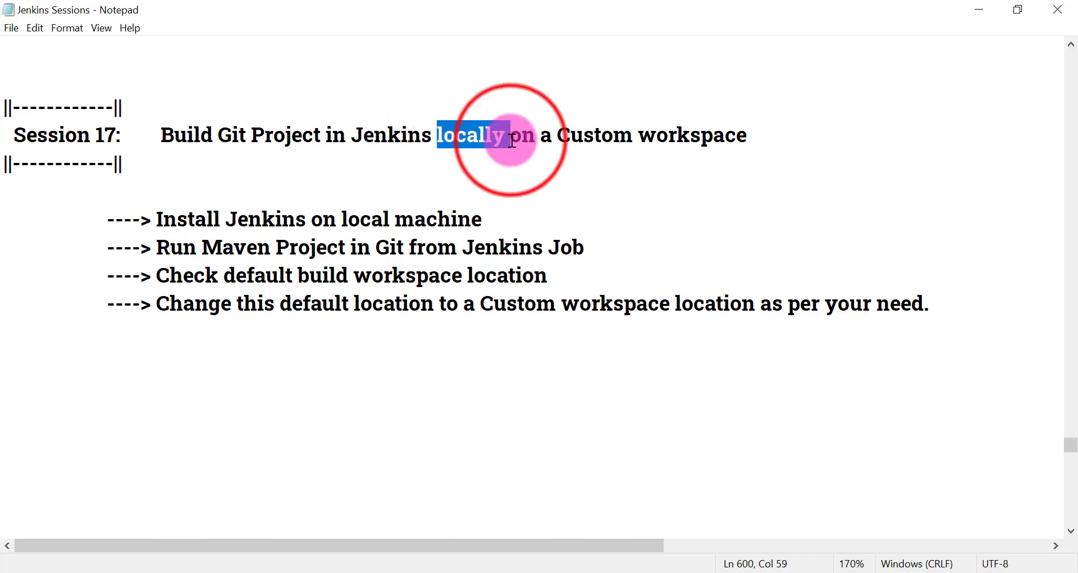
{"action": "left_click_drag", "start_coordinate": [559, 137], "coordinate": [761, 130]}
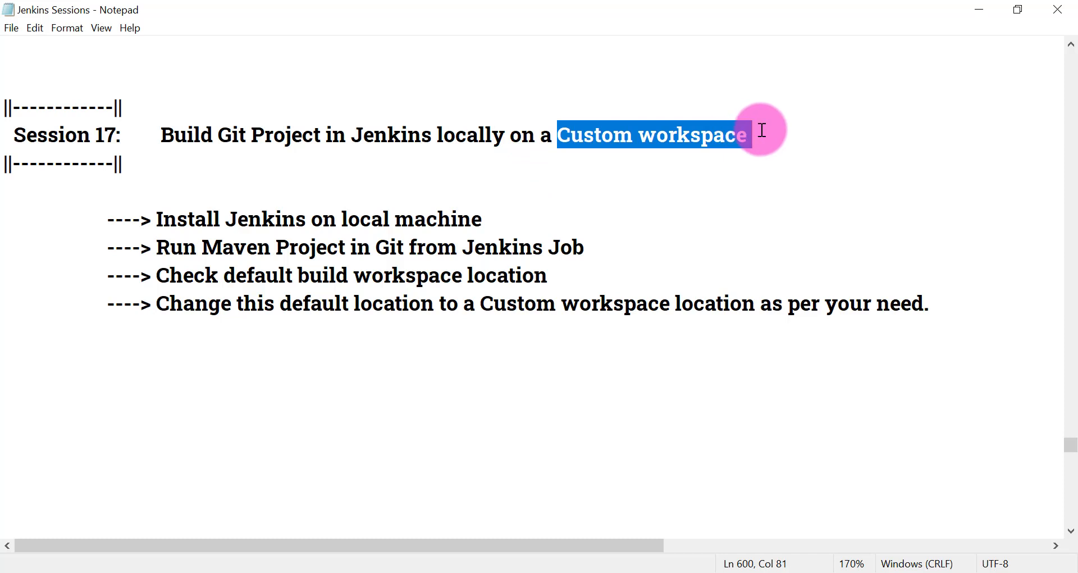
{"action": "left_click", "coordinate": [553, 187]}
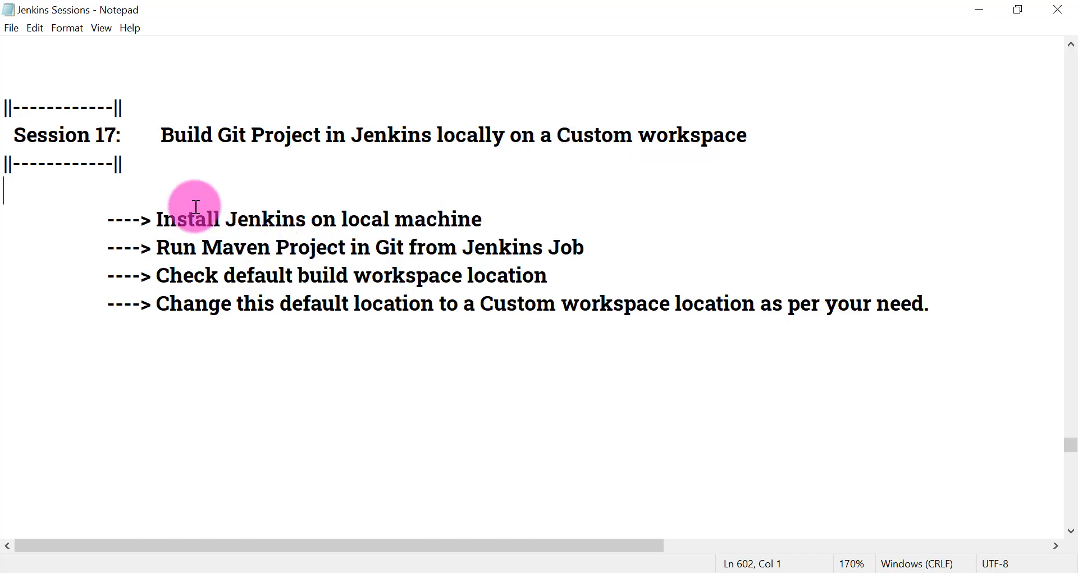
{"action": "left_click_drag", "start_coordinate": [144, 211], "coordinate": [498, 219]}
{"action": "left_click", "coordinate": [501, 220]}
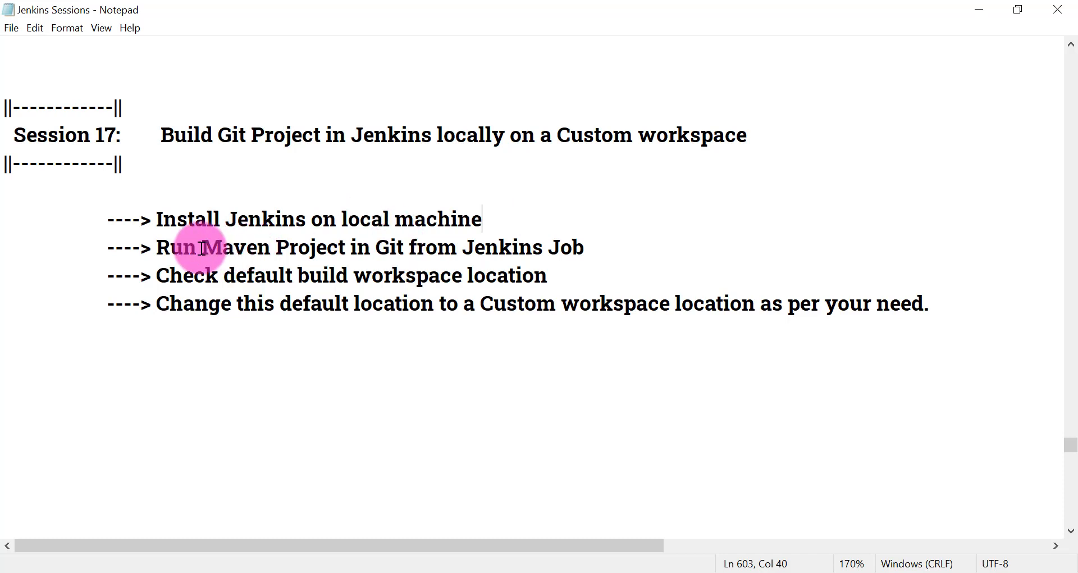
{"action": "left_click_drag", "start_coordinate": [195, 246], "coordinate": [399, 249]}
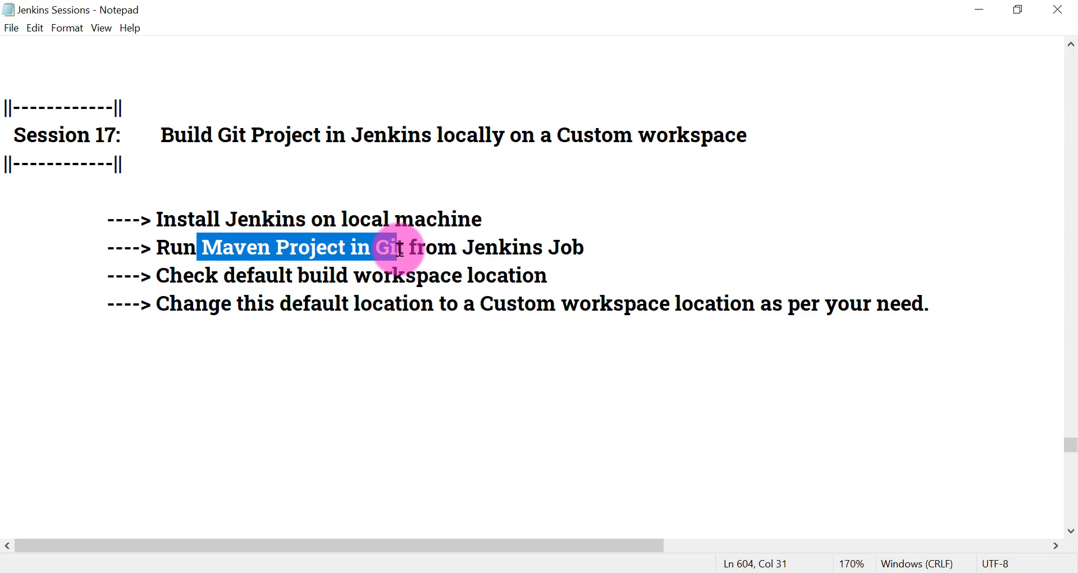
{"action": "left_click", "coordinate": [416, 253]}
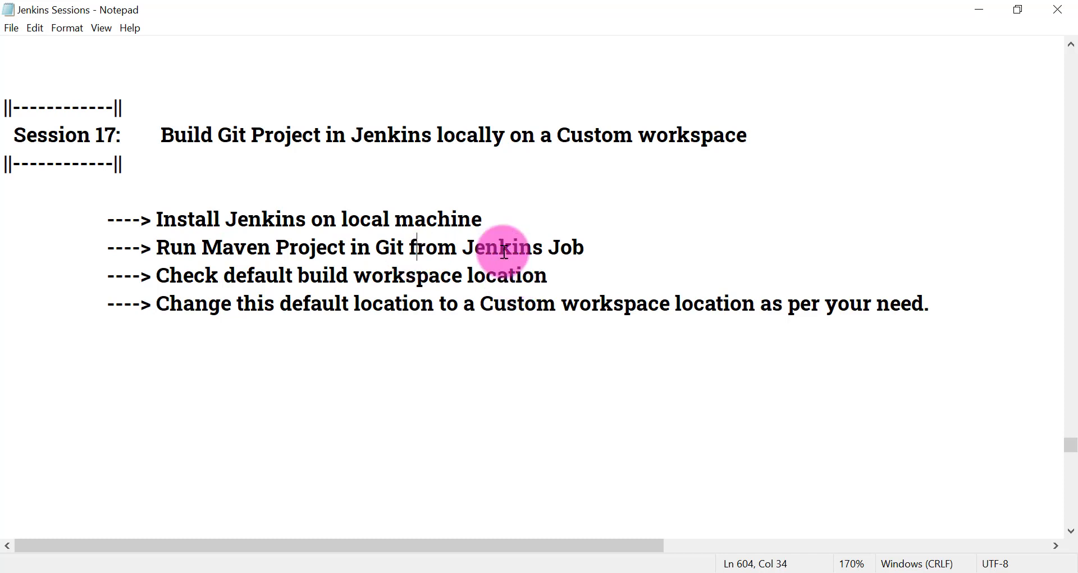
{"action": "left_click_drag", "start_coordinate": [474, 247], "coordinate": [588, 242]}
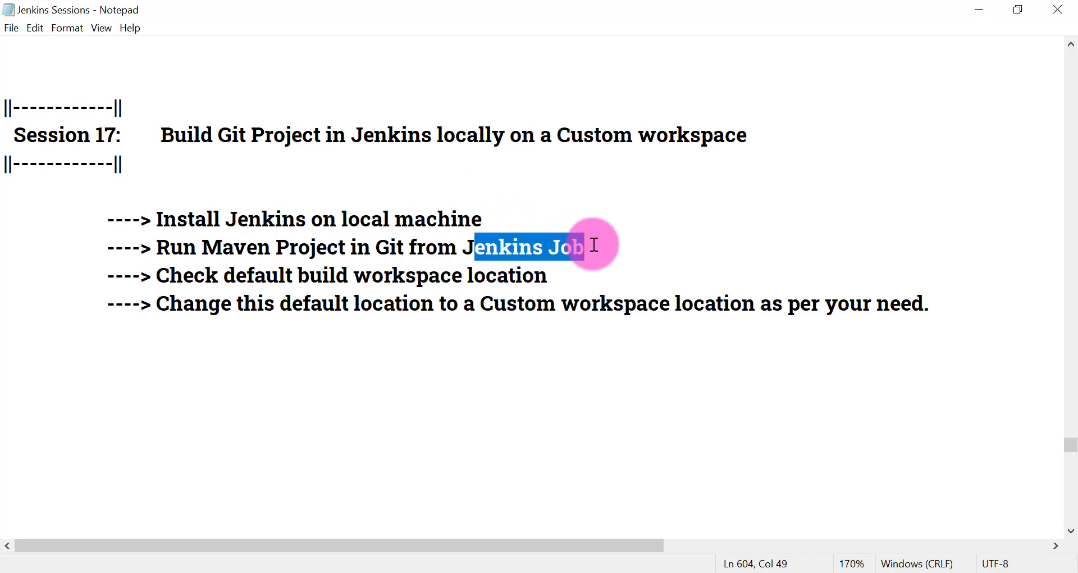
{"action": "key", "text": "Down"}
{"action": "key", "text": "Down"}
{"action": "key", "text": "Down"}
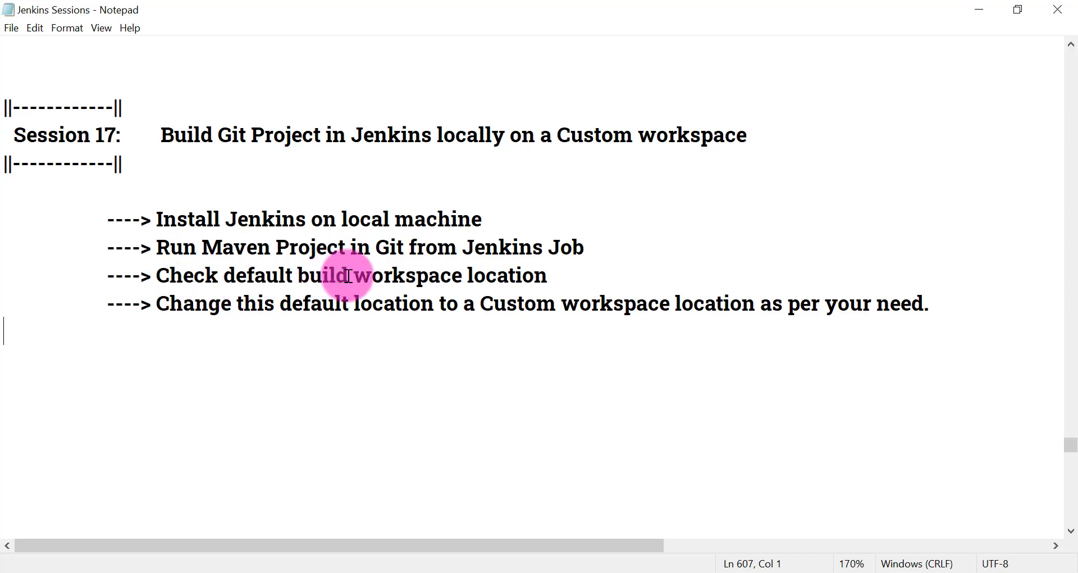
{"action": "key", "text": "alt"}
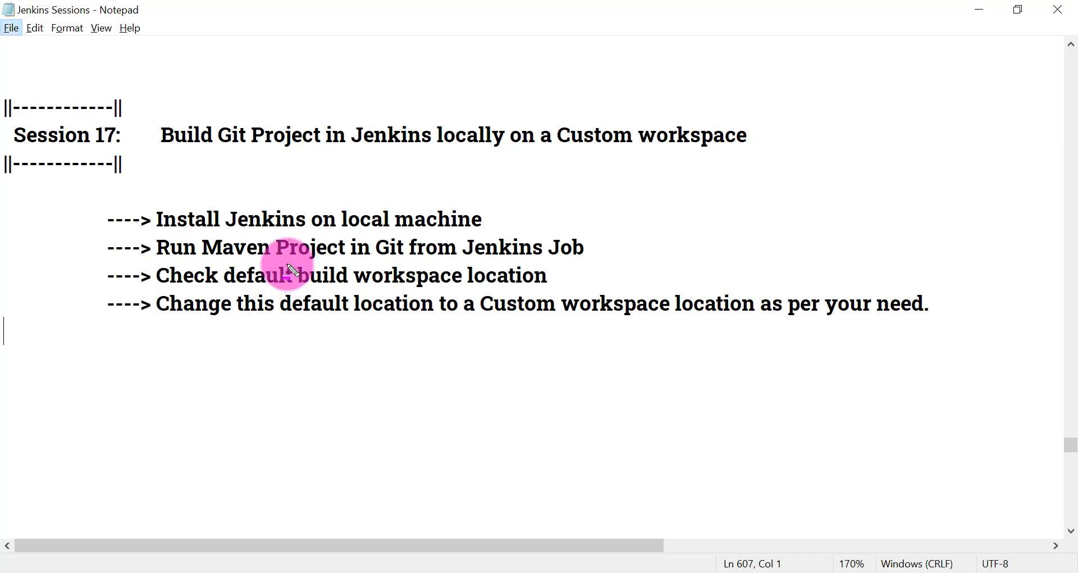
{"action": "left_click_drag", "start_coordinate": [292, 270], "coordinate": [578, 303]}
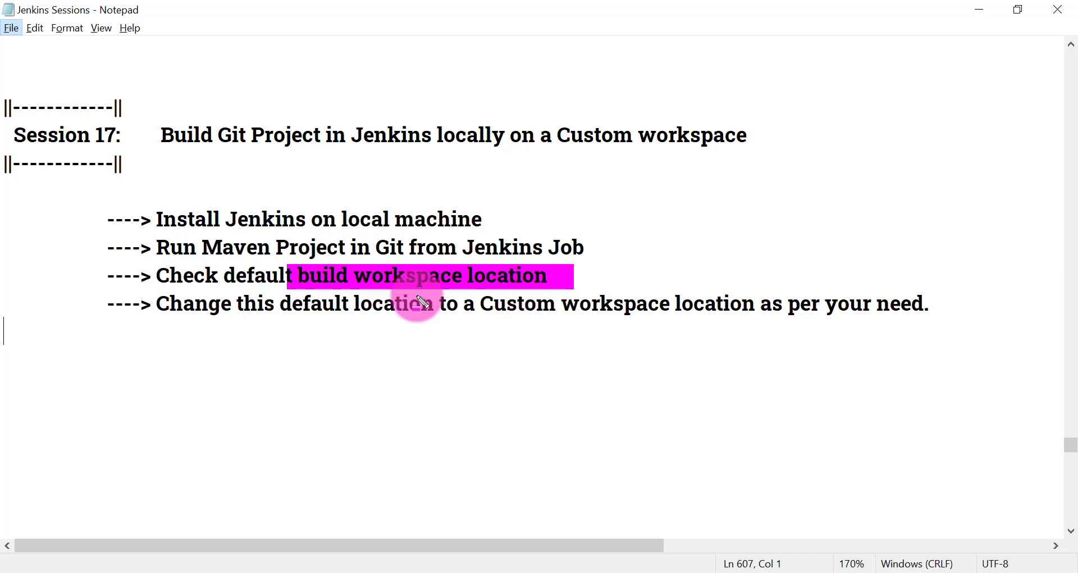
{"action": "left_click", "coordinate": [409, 314]}
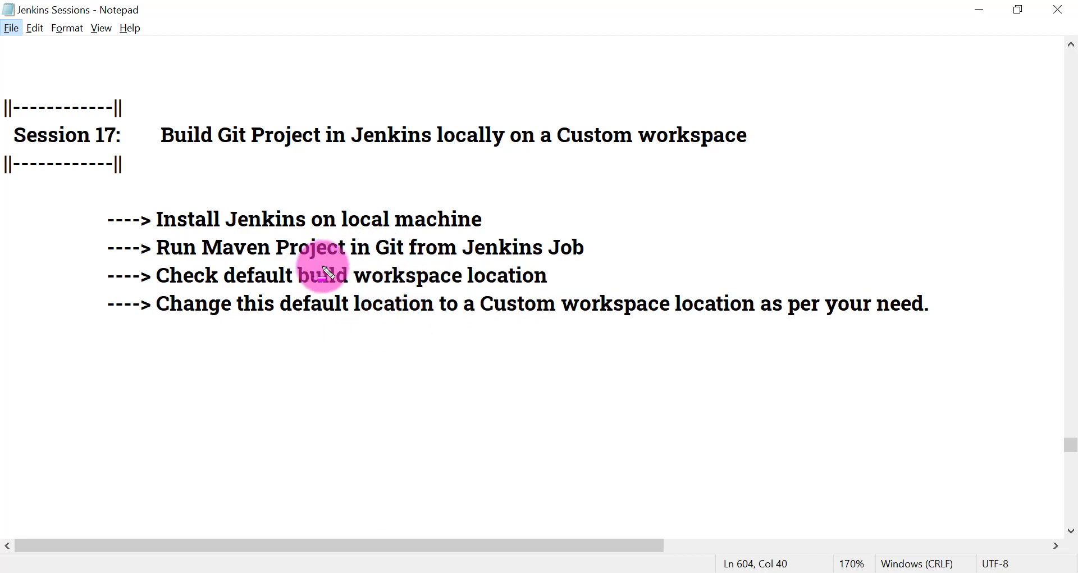
{"action": "left_click_drag", "start_coordinate": [312, 260], "coordinate": [587, 289]}
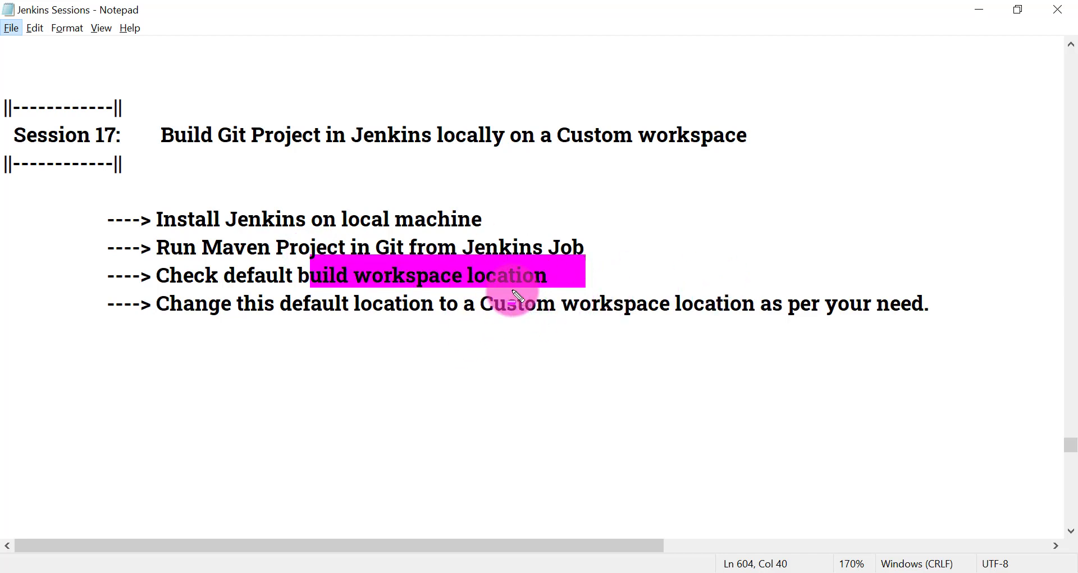
{"action": "left_click_drag", "start_coordinate": [513, 306], "coordinate": [759, 325]}
Step: Switch to Chrome and inspect the full address of the ajautomation/CopyData repository on GitHub
{"action": "key", "text": "alt+Tab"}
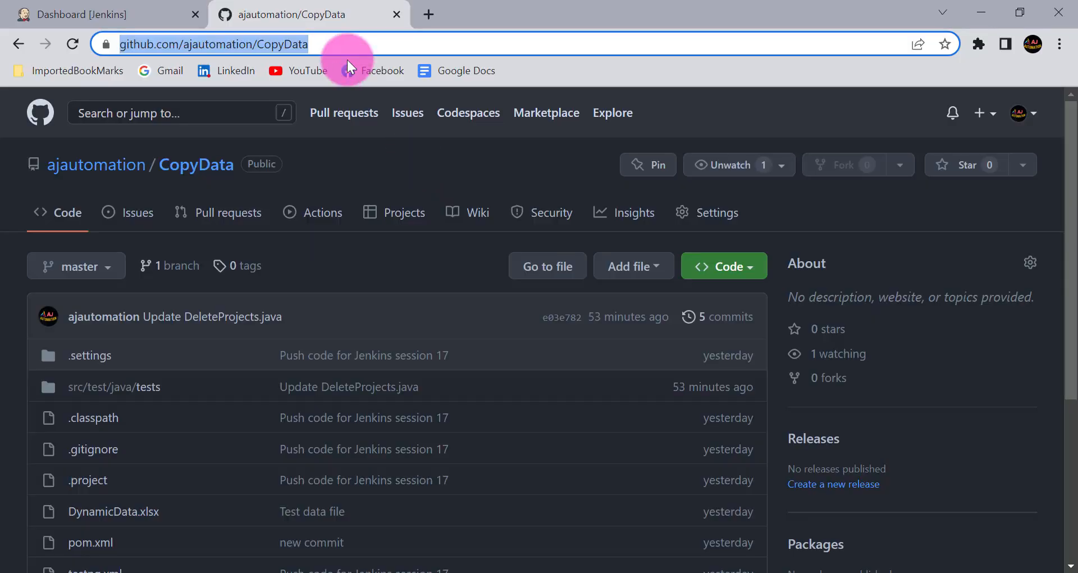
{"action": "left_click", "coordinate": [304, 44]}
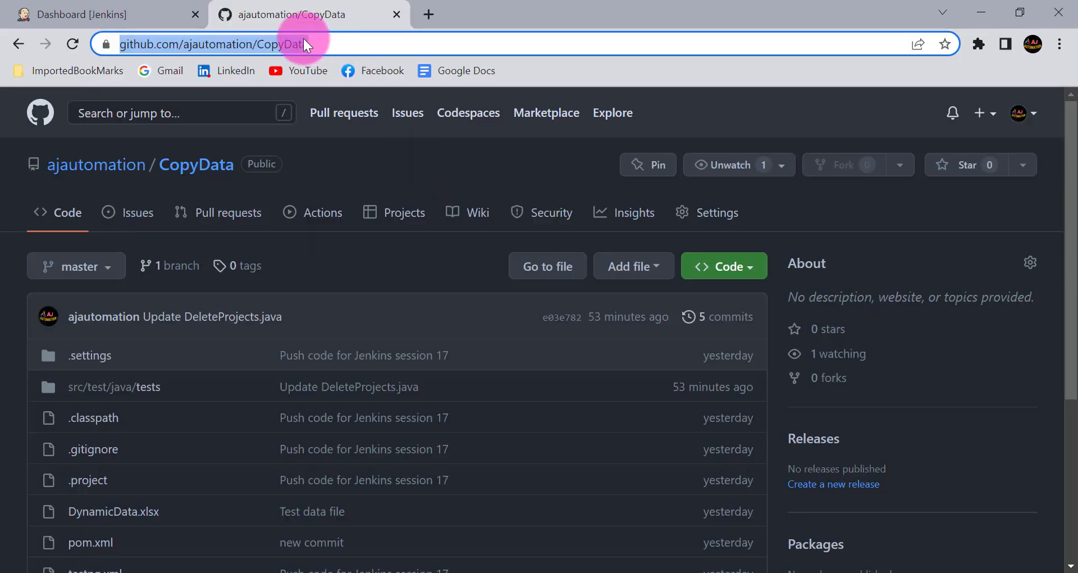
{"action": "left_click", "coordinate": [334, 49]}
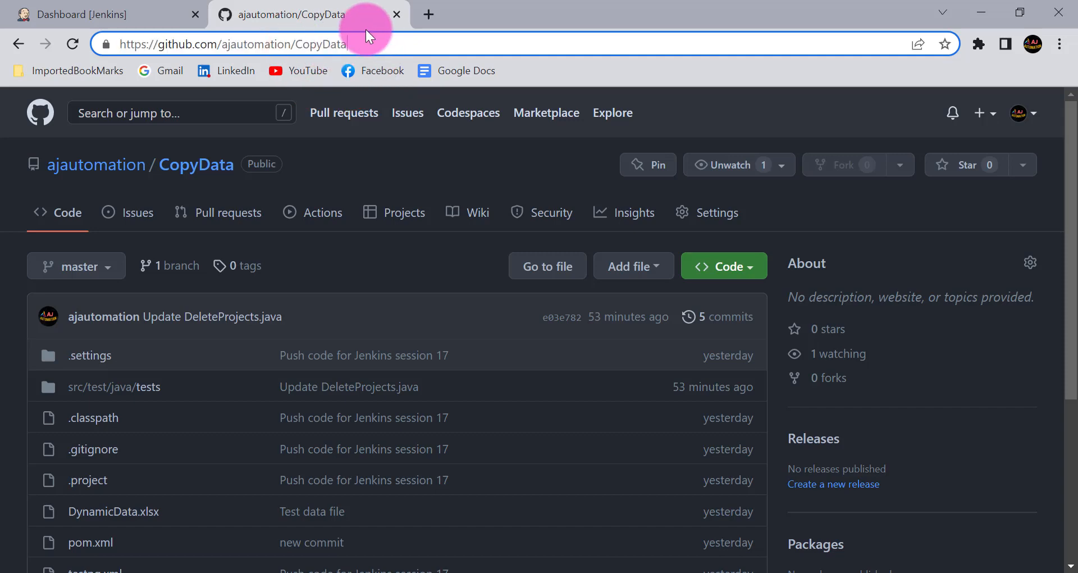
Step: Create a new Jenkins freestyle project named CustomWorkspace
{"action": "left_click", "coordinate": [81, 8]}
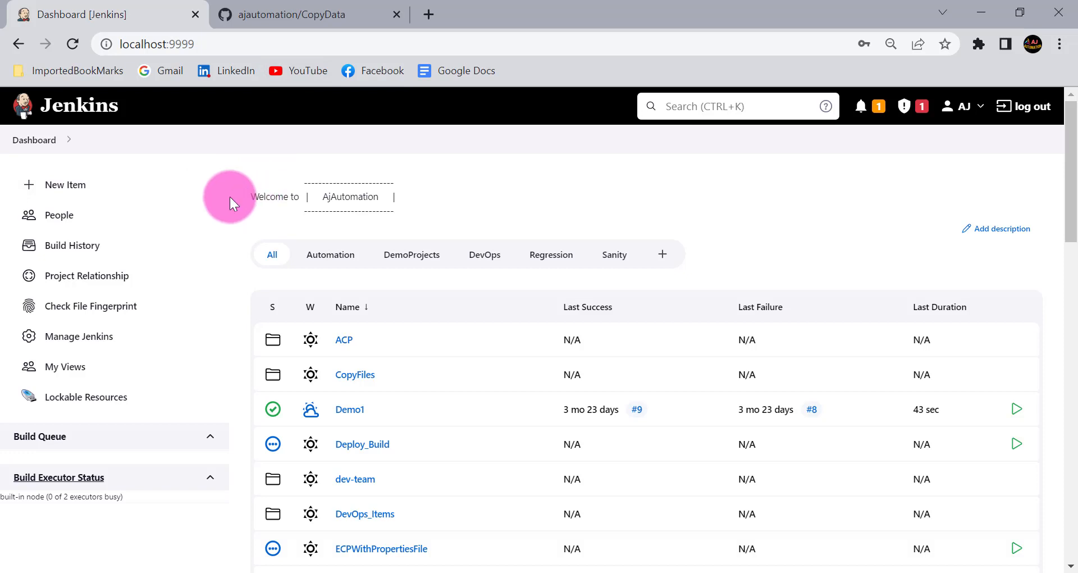
{"action": "left_click", "coordinate": [59, 190]}
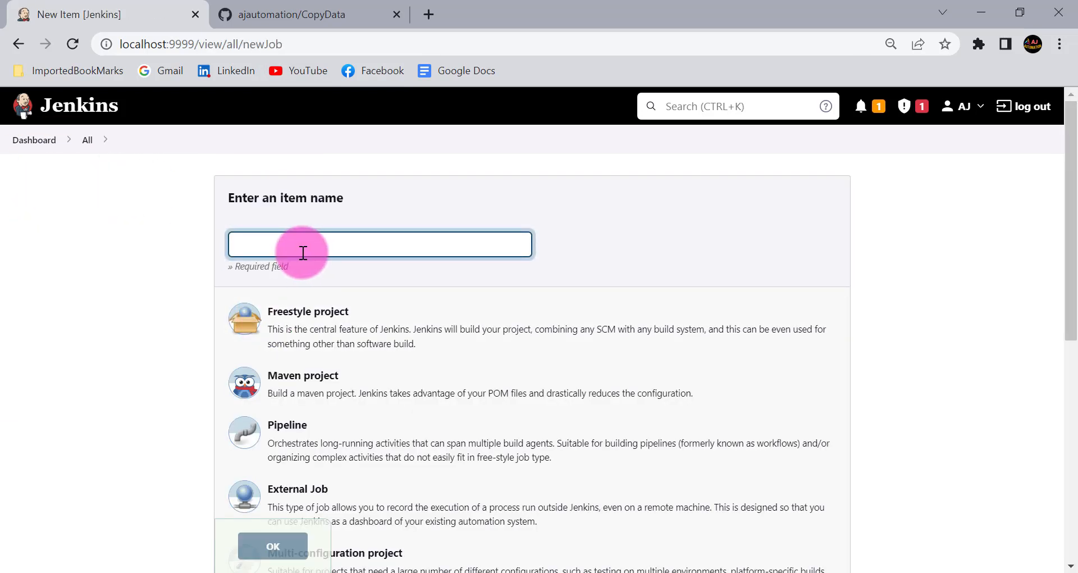
{"action": "type", "text": "CustomWorkspace"}
{"action": "left_click", "coordinate": [327, 328]}
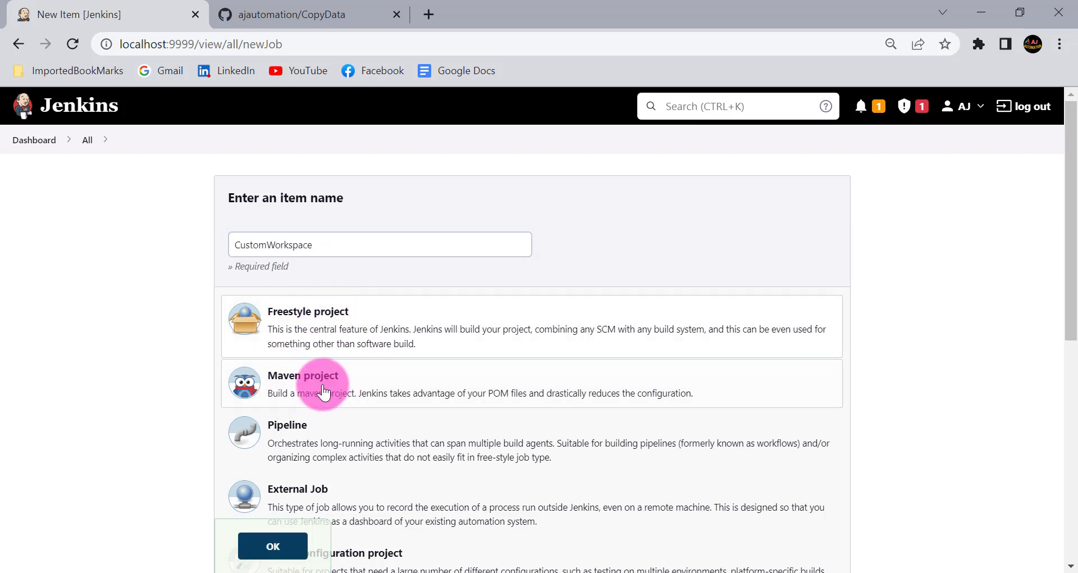
{"action": "left_click", "coordinate": [296, 549]}
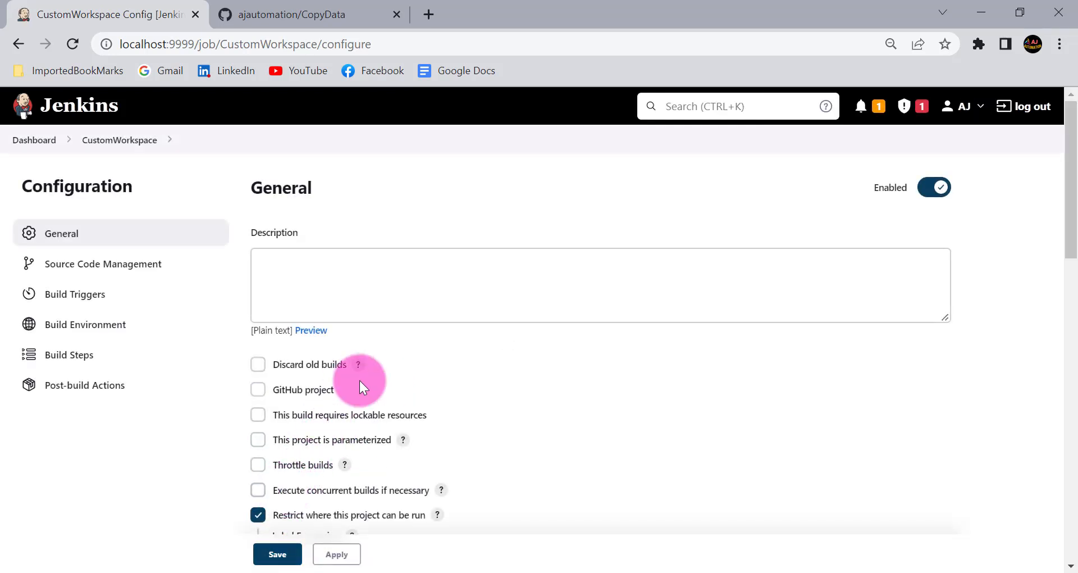
{"action": "scroll", "coordinate": [359, 382], "scroll_direction": "down", "scroll_amount": 2}
{"action": "scroll", "coordinate": [360, 380], "scroll_direction": "down", "scroll_amount": 6}
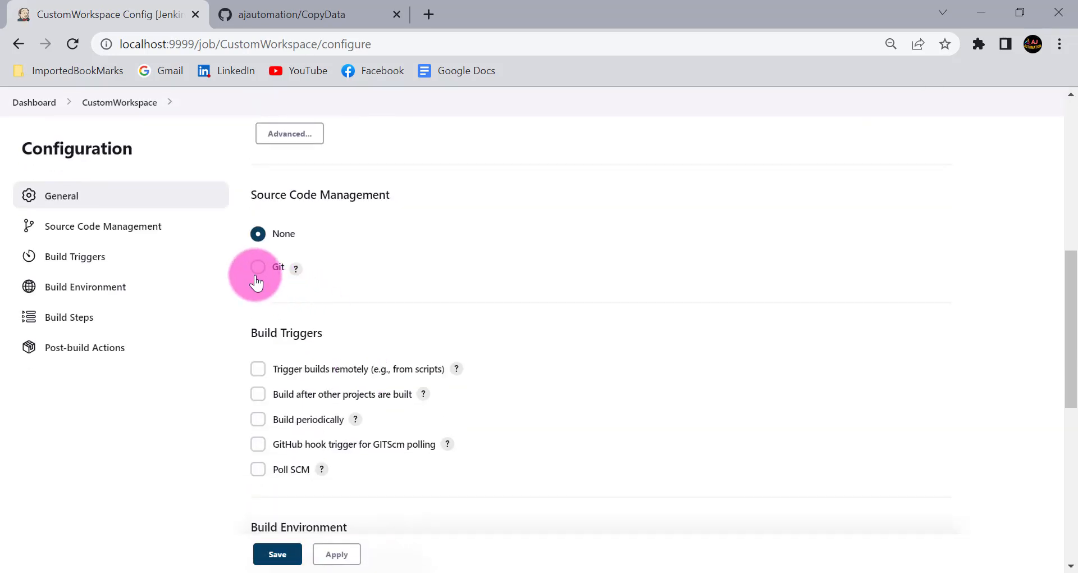
{"action": "left_click", "coordinate": [257, 268]}
{"action": "left_click", "coordinate": [300, 12]}
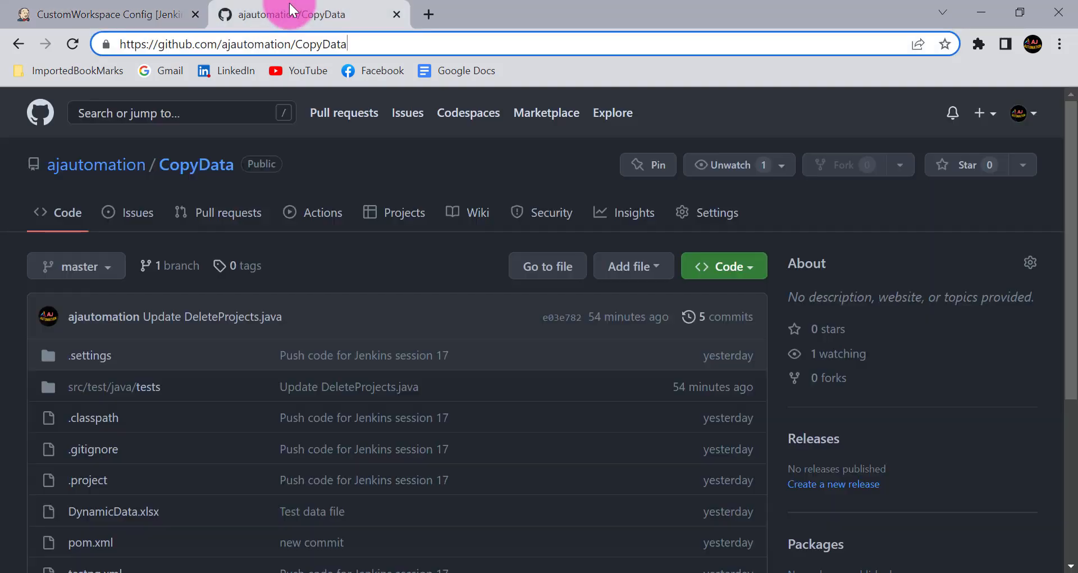
{"action": "left_click", "coordinate": [357, 43]}
{"action": "key", "text": "ctrl+a"}
{"action": "key", "text": "ctrl+c"}
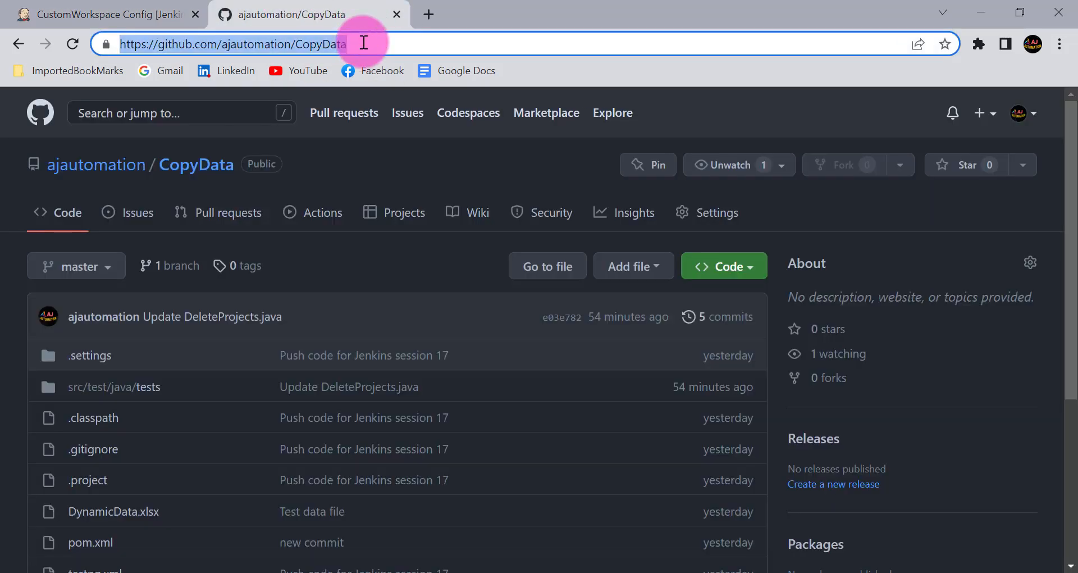
{"action": "left_click", "coordinate": [141, 13]}
{"action": "left_click", "coordinate": [323, 362]}
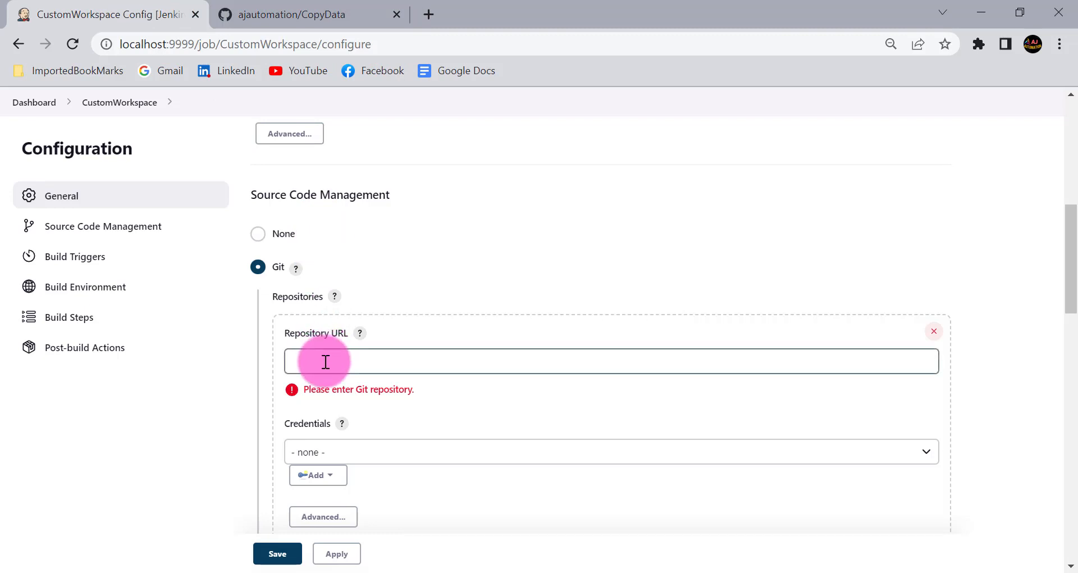
{"action": "key", "text": "ctrl+v"}
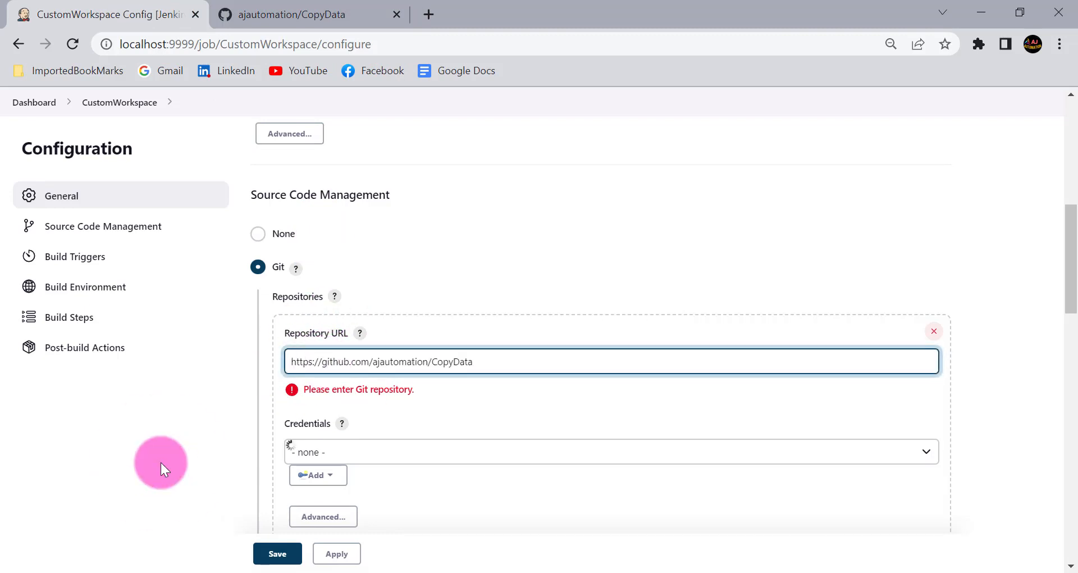
{"action": "left_click", "coordinate": [160, 463]}
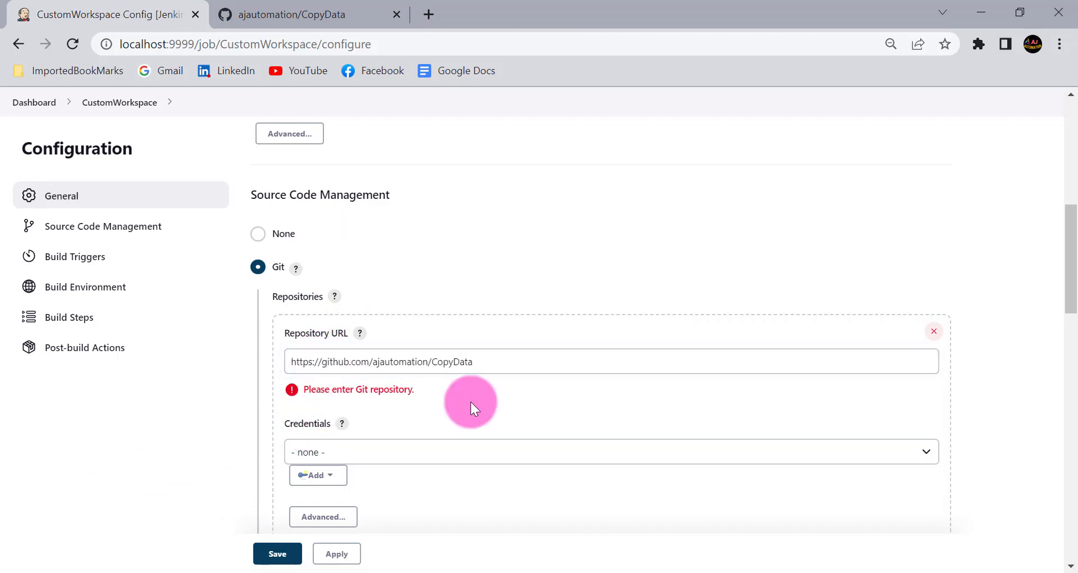
Step: Compare the job's branch specifier with the branch shown on the CopyData repository page
{"action": "scroll", "coordinate": [471, 402], "scroll_direction": "down", "scroll_amount": 5}
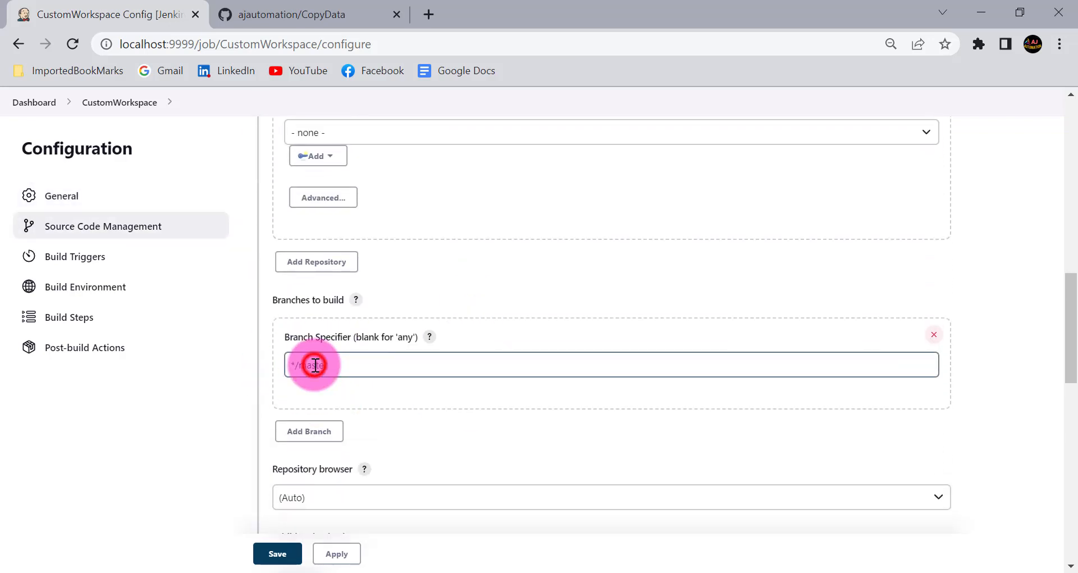
{"action": "left_click", "coordinate": [315, 365]}
{"action": "left_click", "coordinate": [247, 12]}
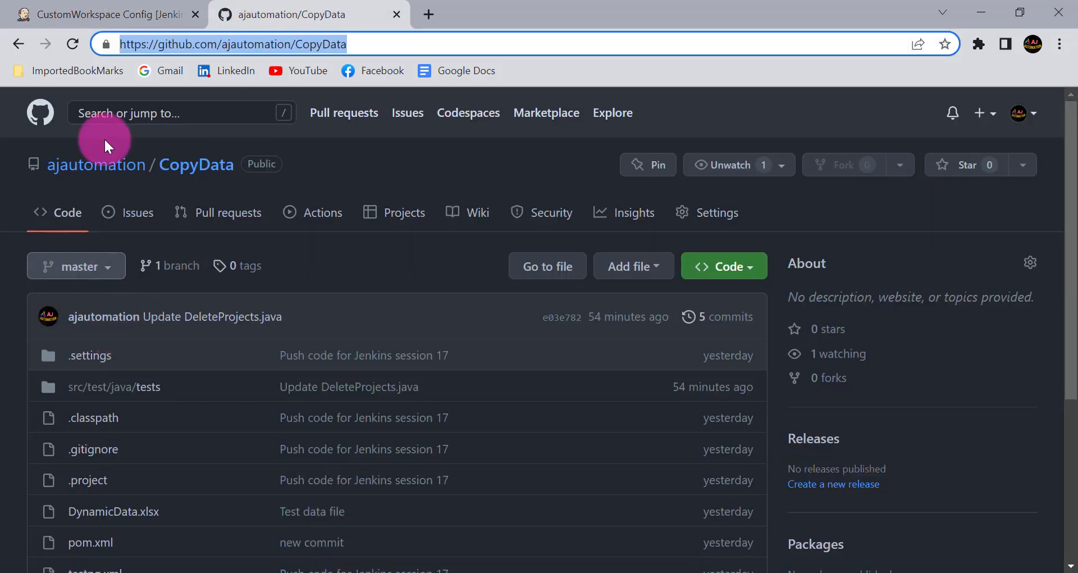
{"action": "left_click", "coordinate": [84, 12]}
Step: Add an Invoke top-level Maven targets build step and select Maven_Home as its Maven version
{"action": "scroll", "coordinate": [392, 302], "scroll_direction": "down", "scroll_amount": 6}
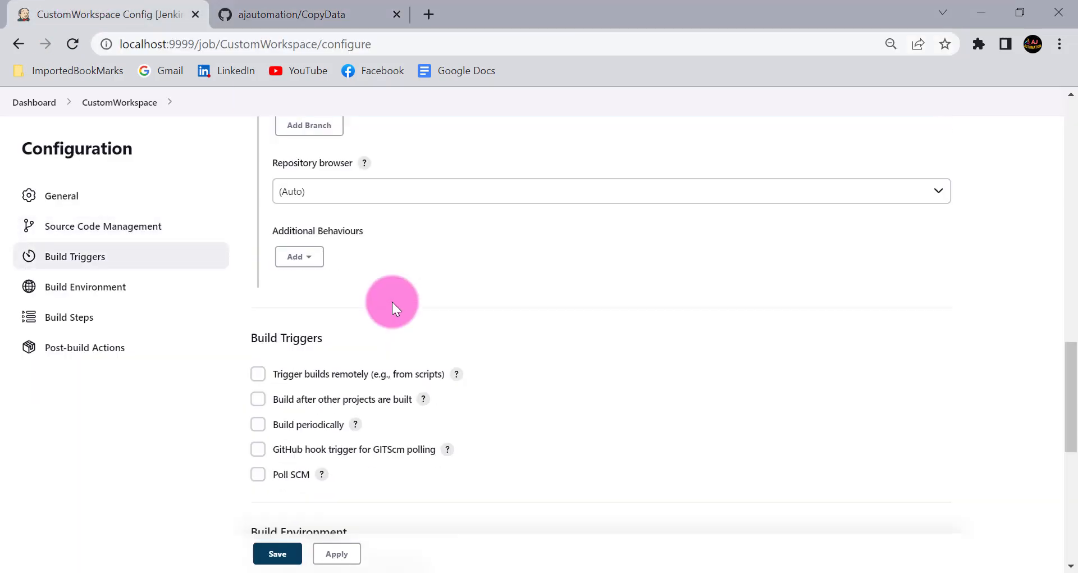
{"action": "scroll", "coordinate": [392, 301], "scroll_direction": "down", "scroll_amount": 6}
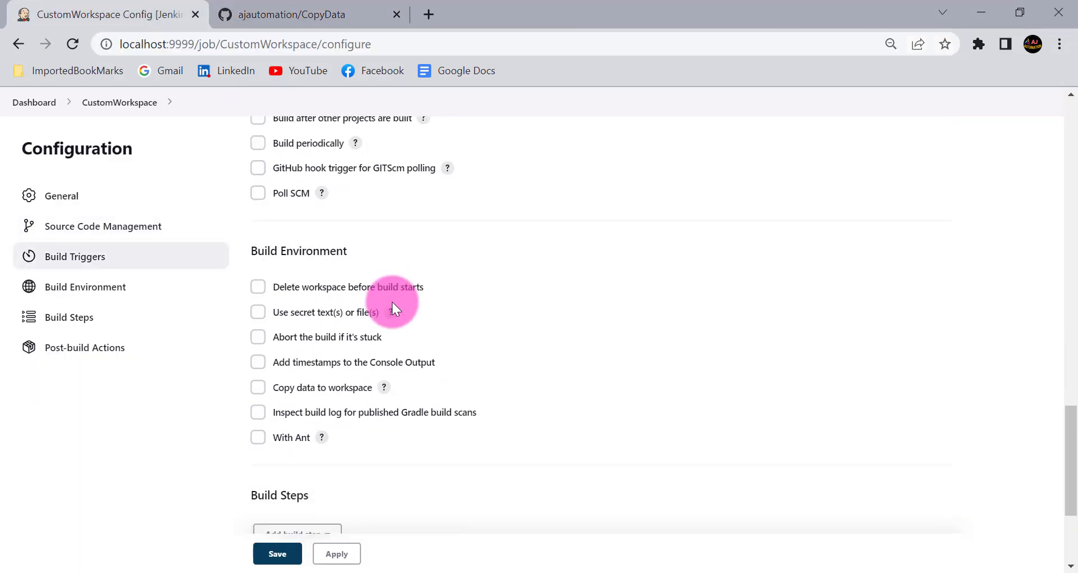
{"action": "scroll", "coordinate": [392, 301], "scroll_direction": "down", "scroll_amount": 2}
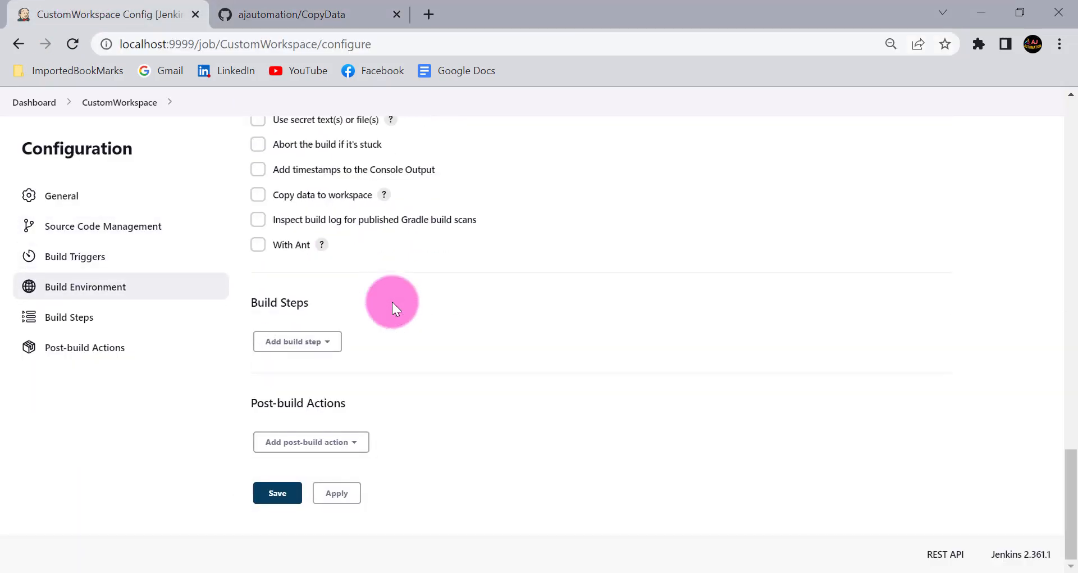
{"action": "left_click", "coordinate": [309, 341]}
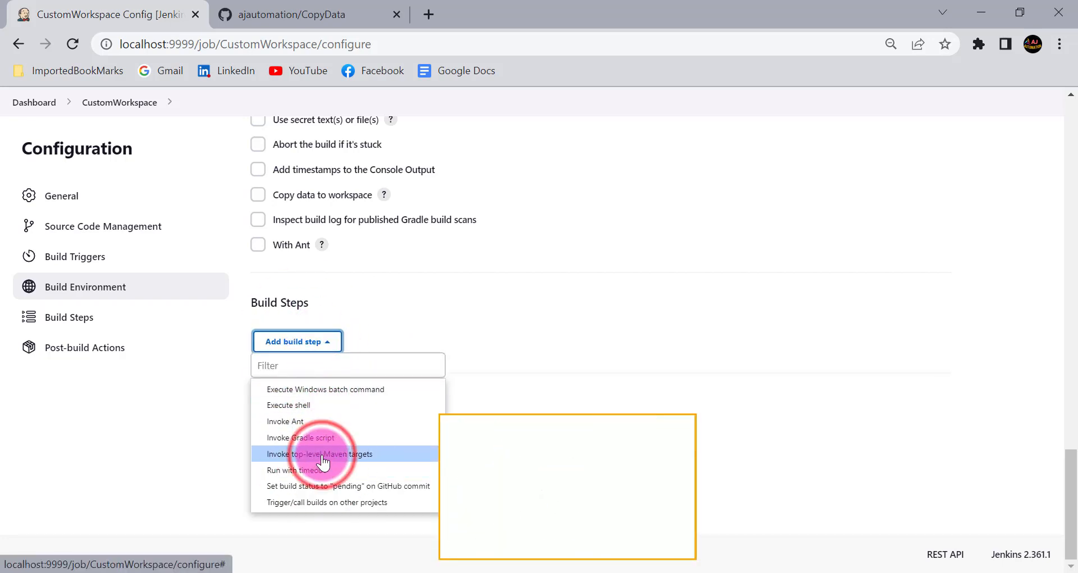
{"action": "left_click", "coordinate": [298, 455]}
{"action": "scroll", "coordinate": [303, 401], "scroll_direction": "down", "scroll_amount": 1}
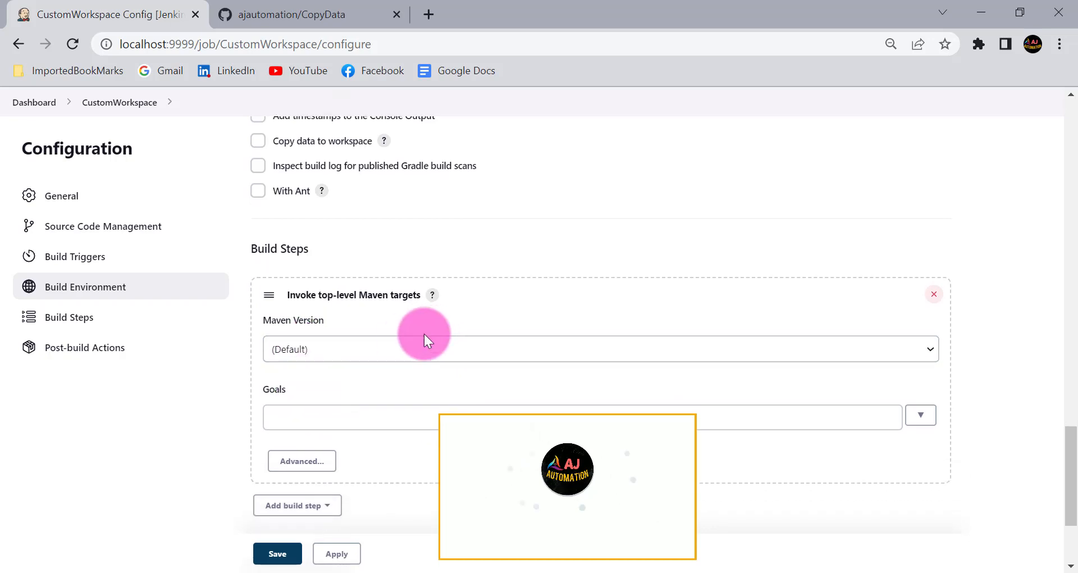
{"action": "left_click", "coordinate": [388, 350]}
{"action": "left_click", "coordinate": [332, 382]}
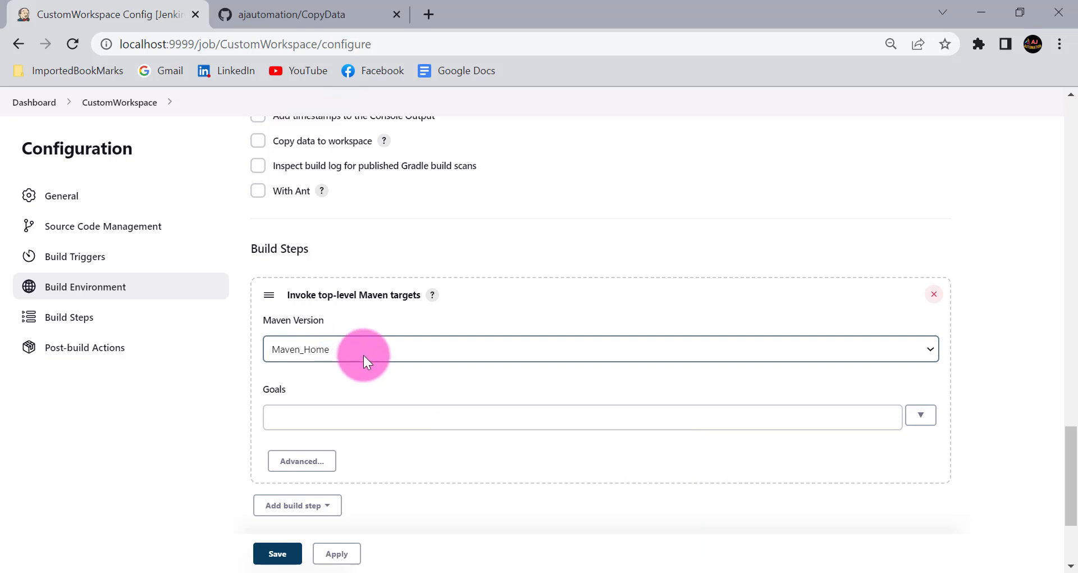
Step: Set the Maven build step's goals to clean install, then apply and save the job configuration
{"action": "left_click", "coordinate": [344, 419]}
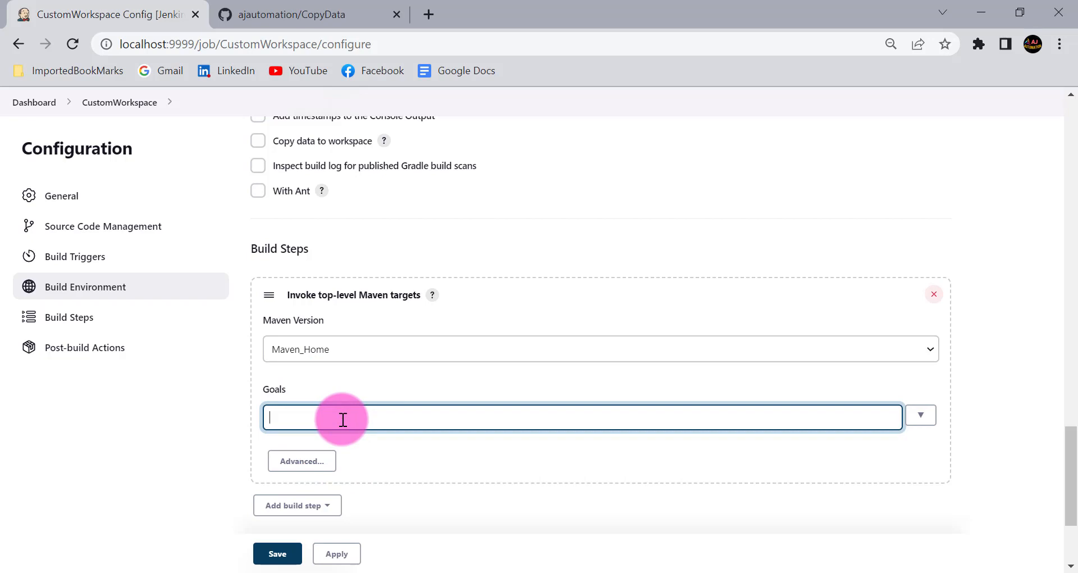
{"action": "type", "text": "clean install"}
{"action": "left_click", "coordinate": [169, 447]}
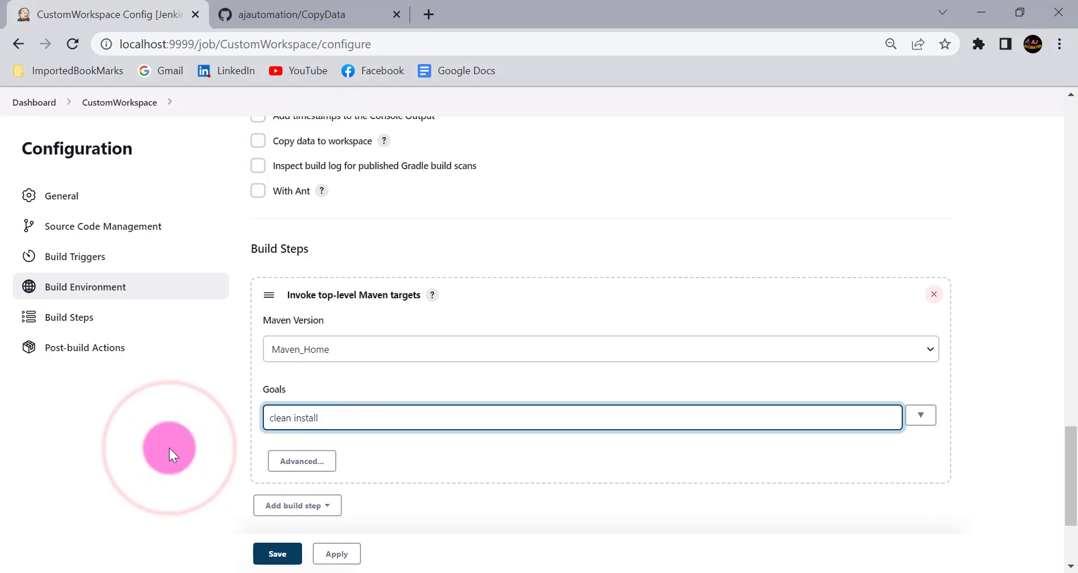
{"action": "left_click", "coordinate": [317, 424]}
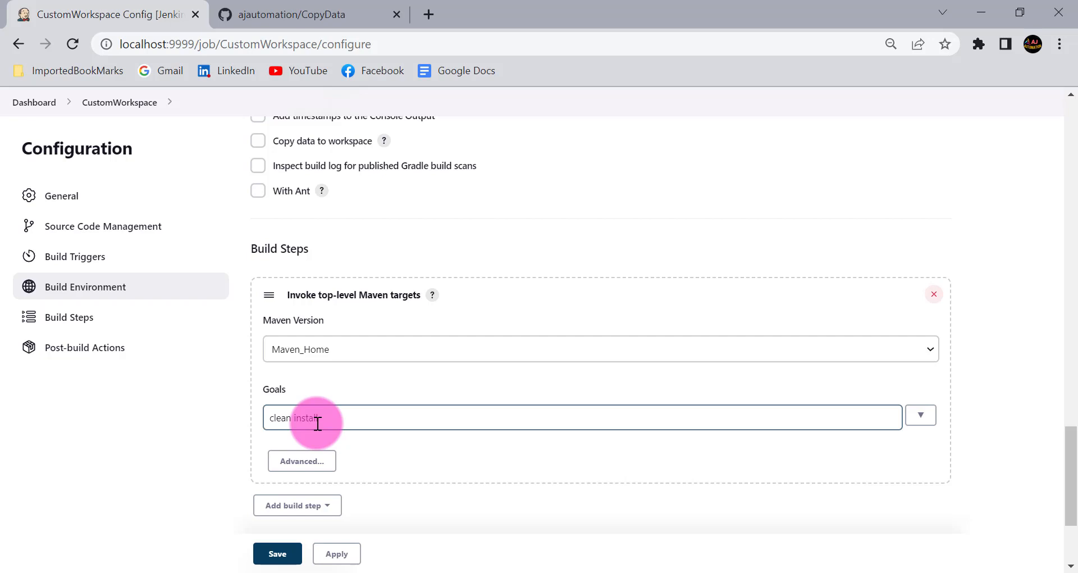
{"action": "scroll", "coordinate": [144, 440], "scroll_direction": "down", "scroll_amount": 2}
{"action": "left_click", "coordinate": [144, 441]}
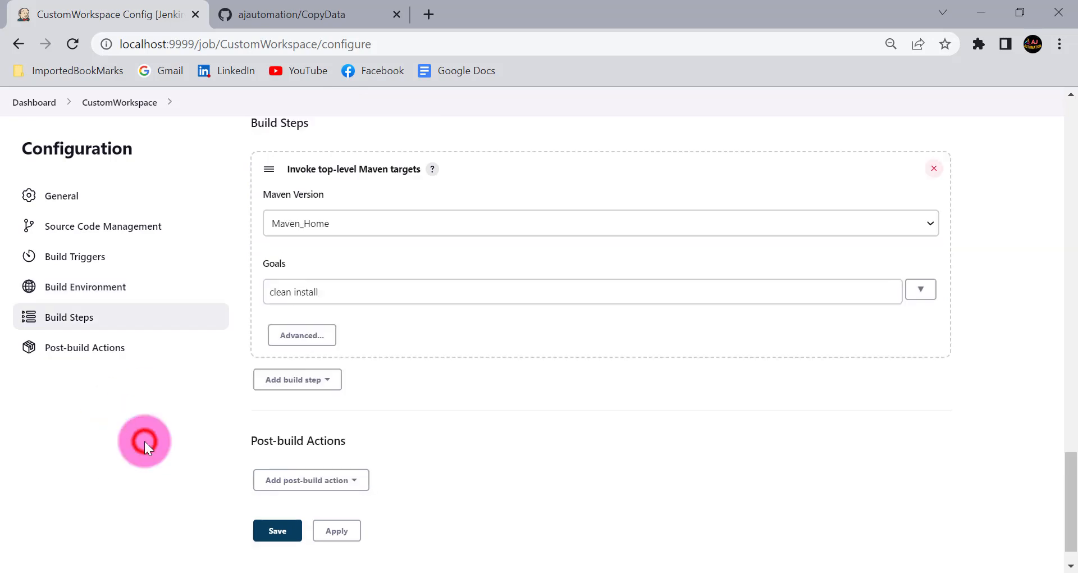
{"action": "left_click", "coordinate": [337, 530]}
{"action": "left_click", "coordinate": [275, 530]}
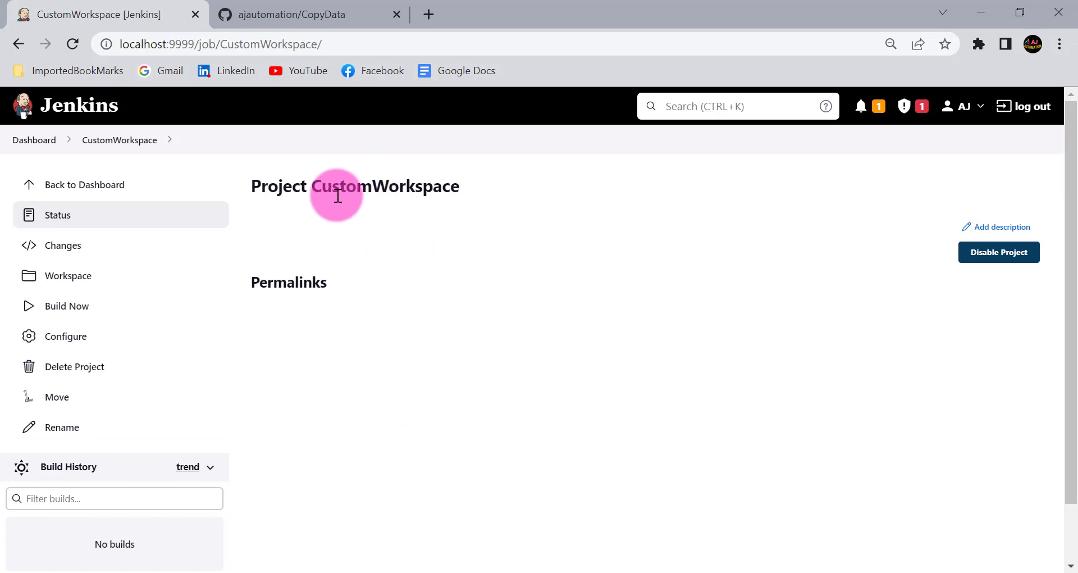
Step: Run a build of the CustomWorkspace job and open the console output of build #1
{"action": "left_click", "coordinate": [315, 16]}
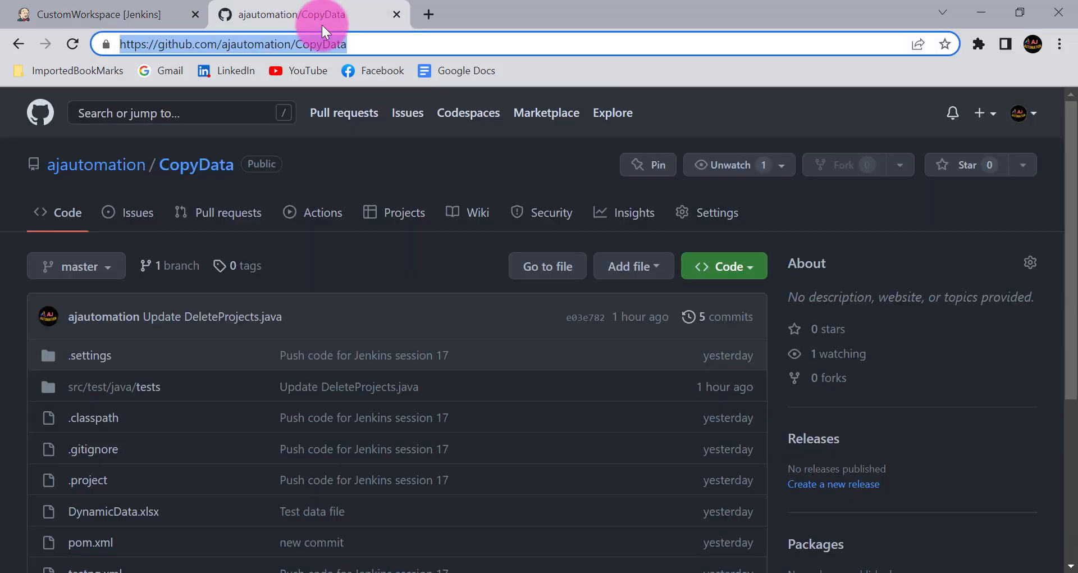
{"action": "left_click", "coordinate": [120, 12]}
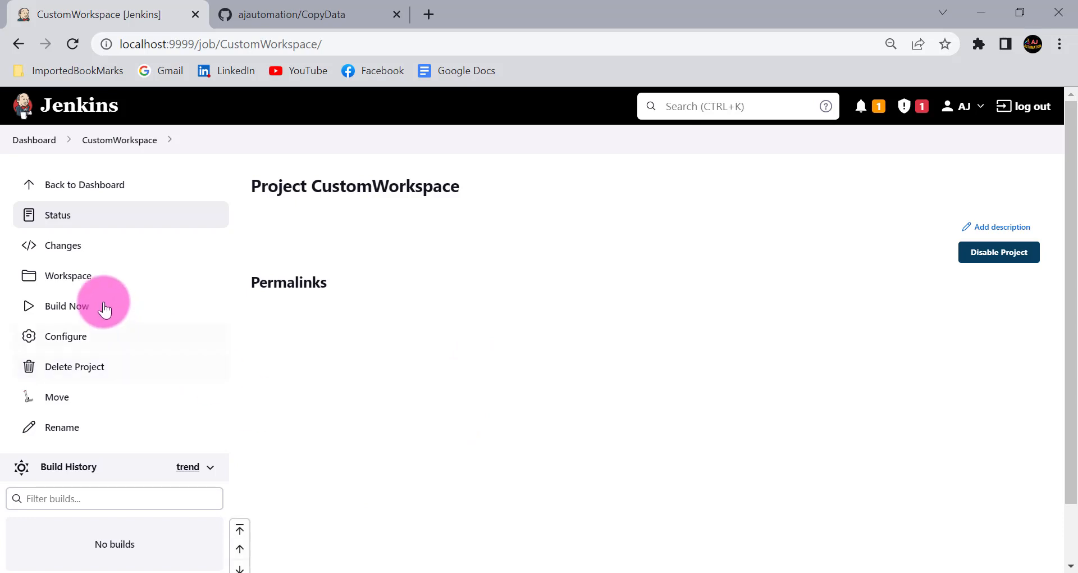
{"action": "left_click", "coordinate": [69, 306]}
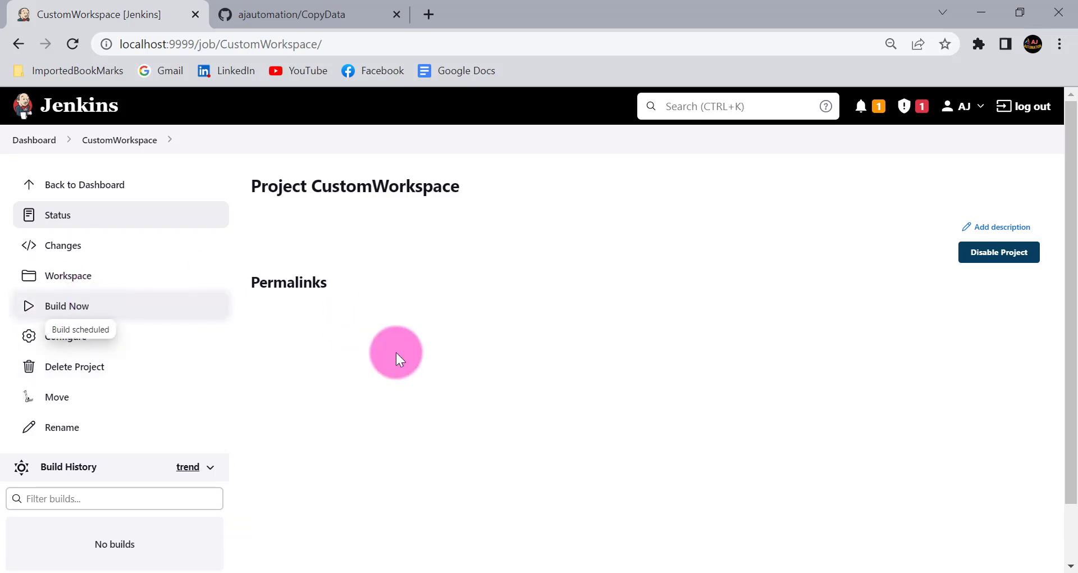
{"action": "scroll", "coordinate": [343, 371], "scroll_direction": "down", "scroll_amount": 2}
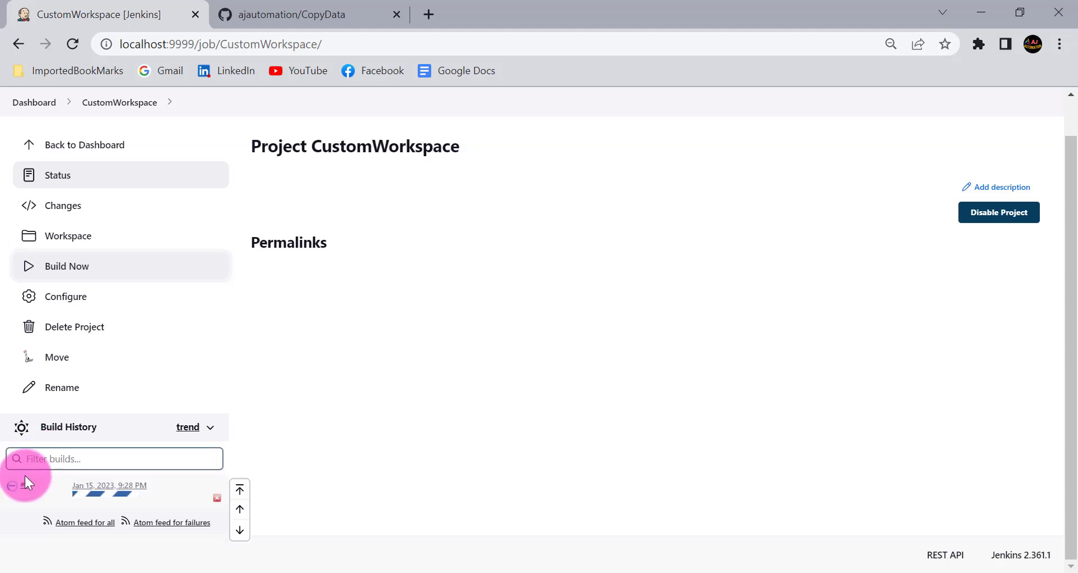
{"action": "left_click", "coordinate": [11, 490]}
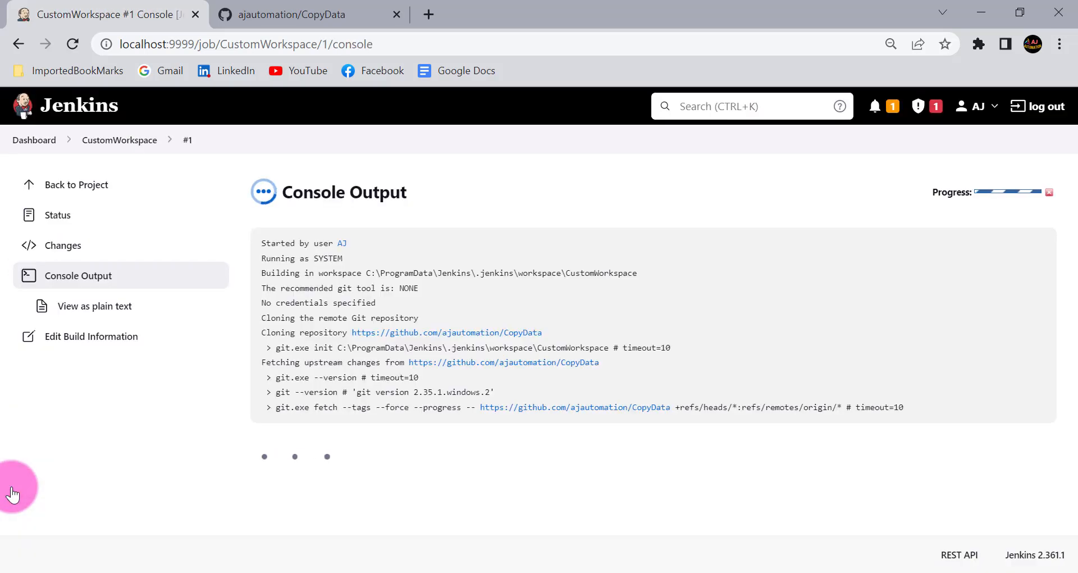
Step: Examine the workspace path and the Git cloning lines at the start of build #1's console output
{"action": "scroll", "coordinate": [325, 314], "scroll_direction": "up", "scroll_amount": 3}
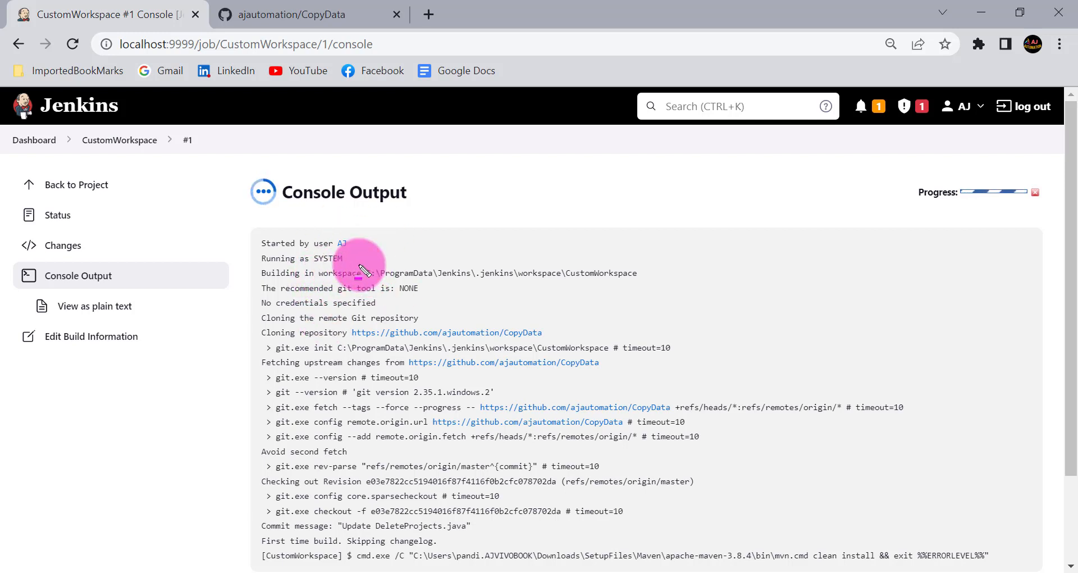
{"action": "left_click_drag", "start_coordinate": [364, 272], "coordinate": [666, 288]}
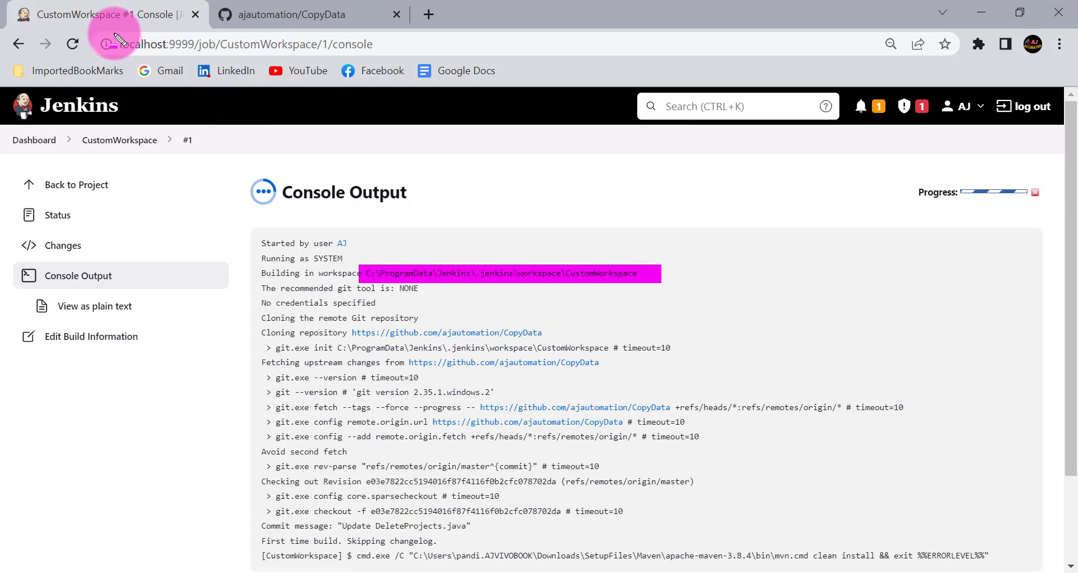
{"action": "left_click_drag", "start_coordinate": [115, 36], "coordinate": [216, 58]}
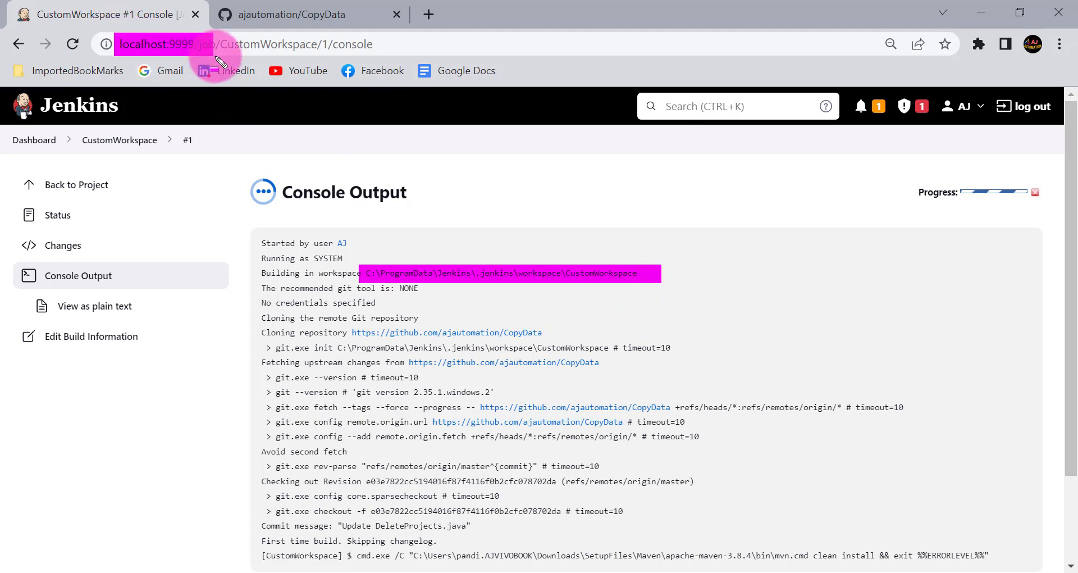
{"action": "left_click", "coordinate": [393, 272]}
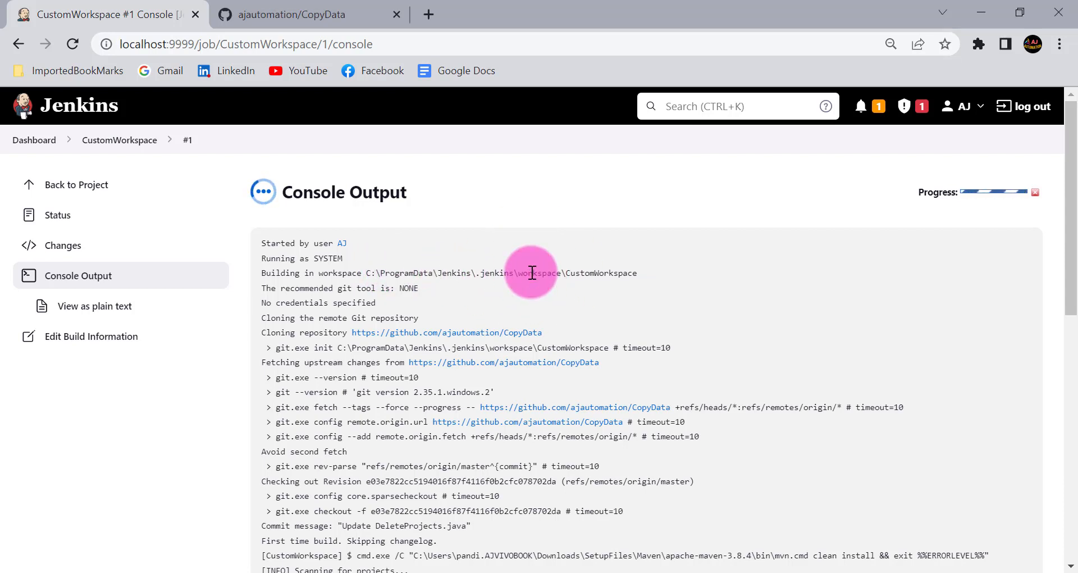
{"action": "double_click", "coordinate": [618, 272]}
{"action": "left_click", "coordinate": [624, 273]}
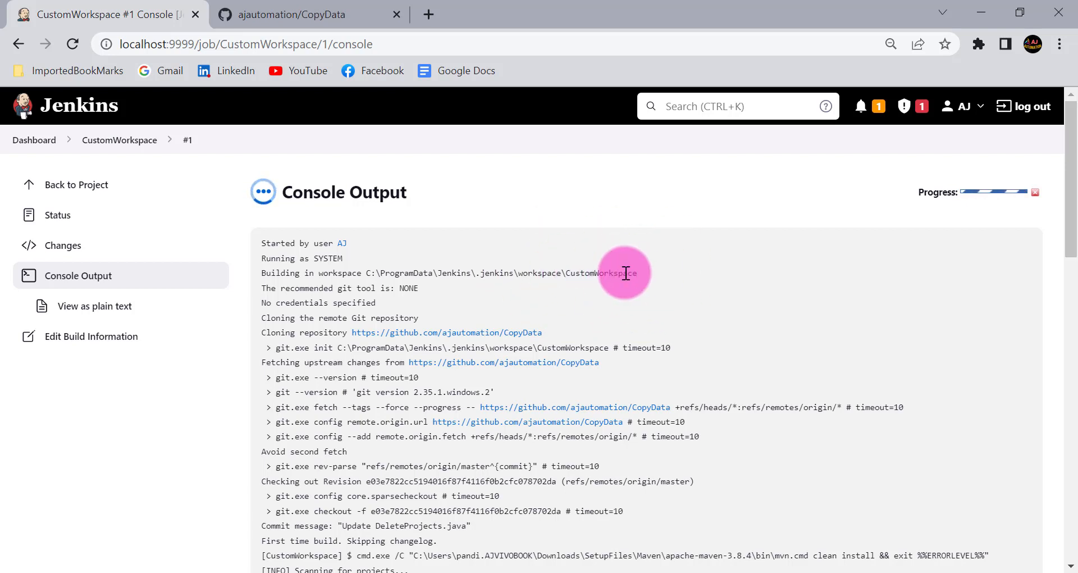
{"action": "double_click", "coordinate": [626, 273]}
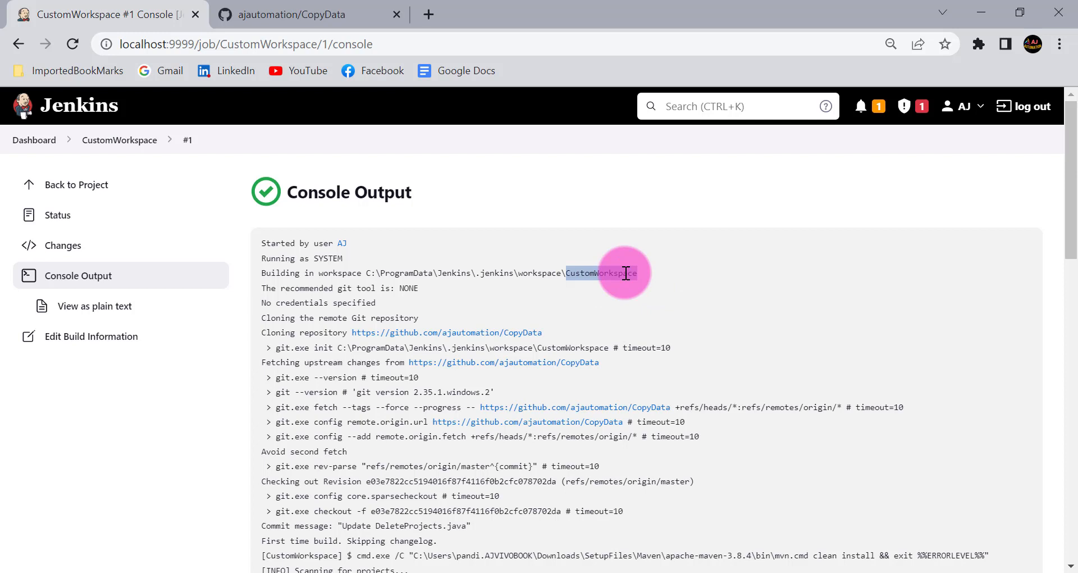
{"action": "left_click", "coordinate": [334, 11]}
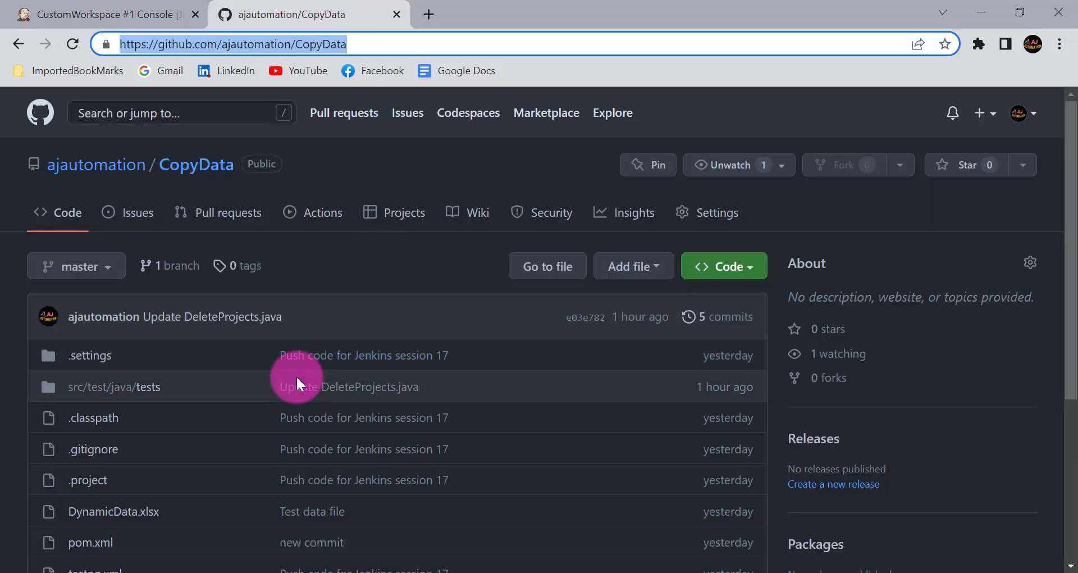
{"action": "left_click", "coordinate": [141, 13]}
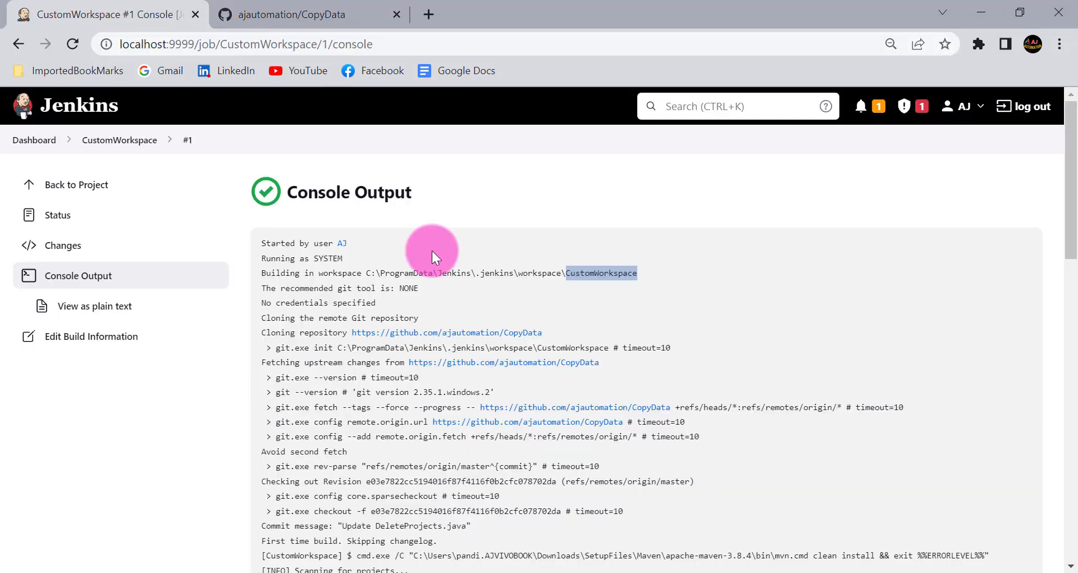
{"action": "left_click", "coordinate": [323, 309]}
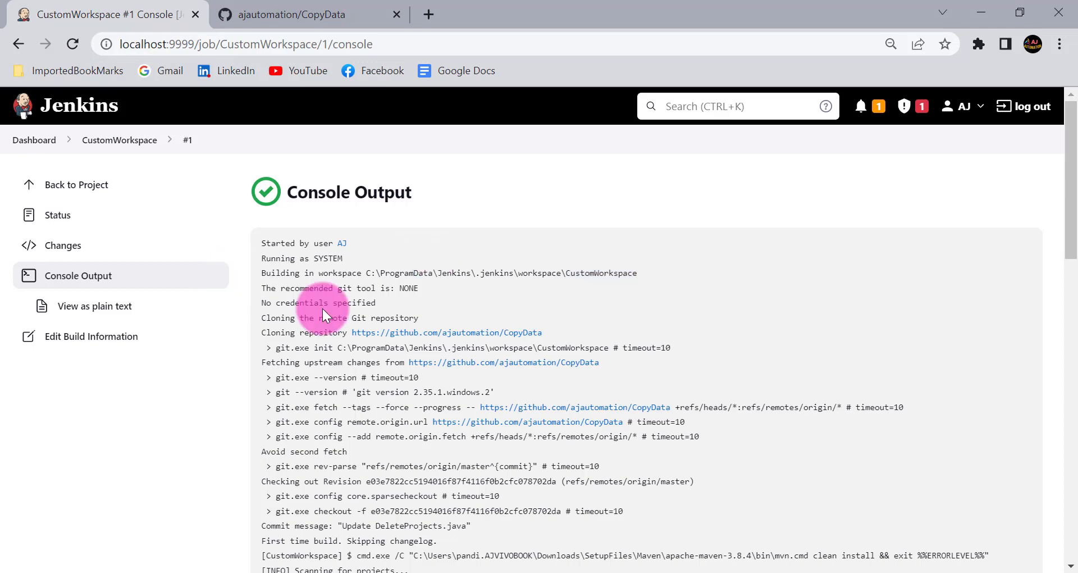
{"action": "left_click_drag", "start_coordinate": [289, 315], "coordinate": [413, 312]}
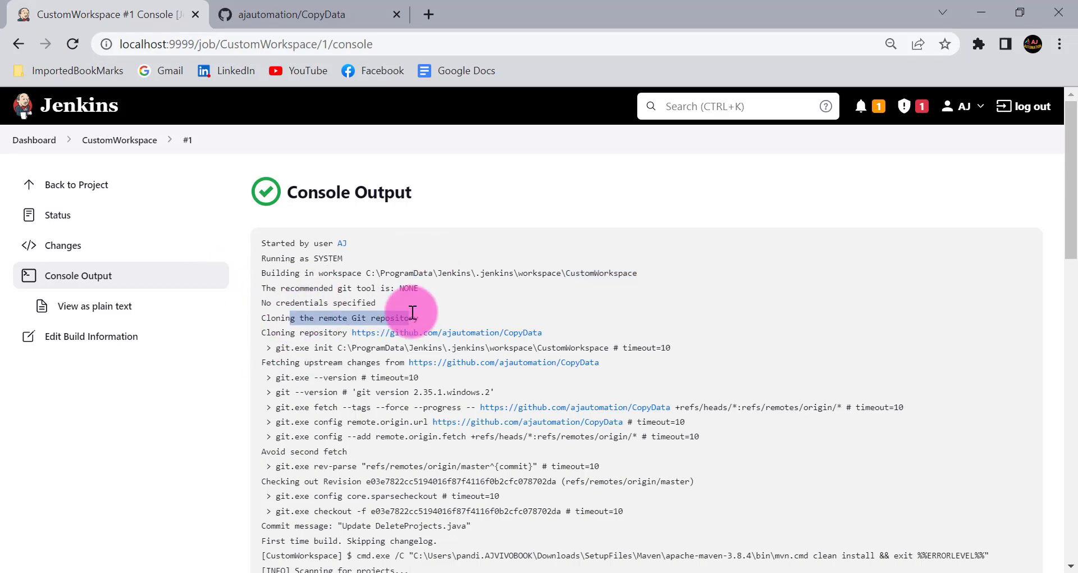
Step: Read through the Maven compile and test sections of the console output to check the test results
{"action": "scroll", "coordinate": [372, 413], "scroll_direction": "down", "scroll_amount": 5}
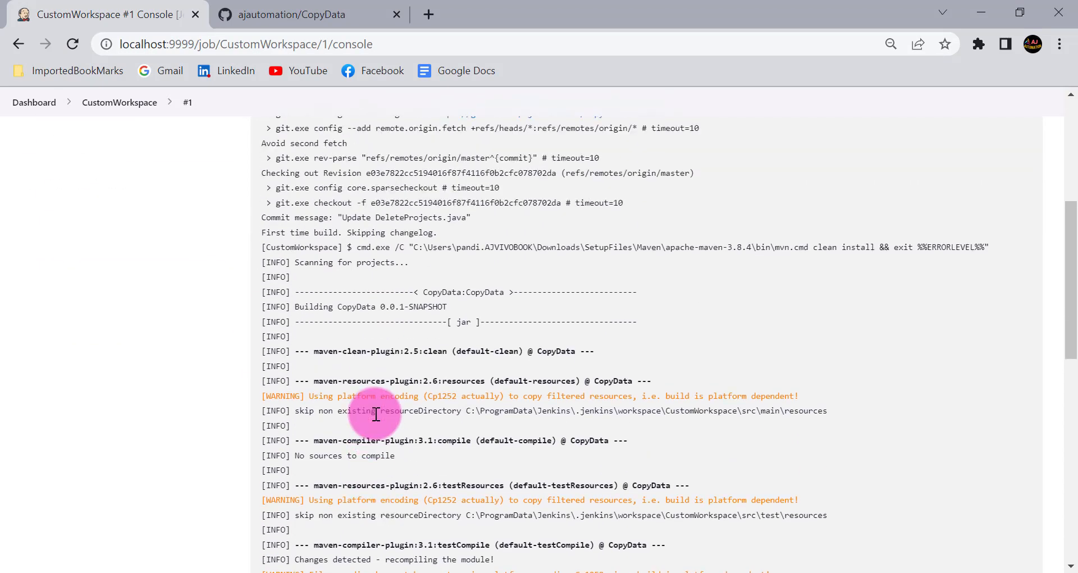
{"action": "scroll", "coordinate": [375, 414], "scroll_direction": "up", "scroll_amount": 1}
{"action": "scroll", "coordinate": [376, 414], "scroll_direction": "down", "scroll_amount": 7}
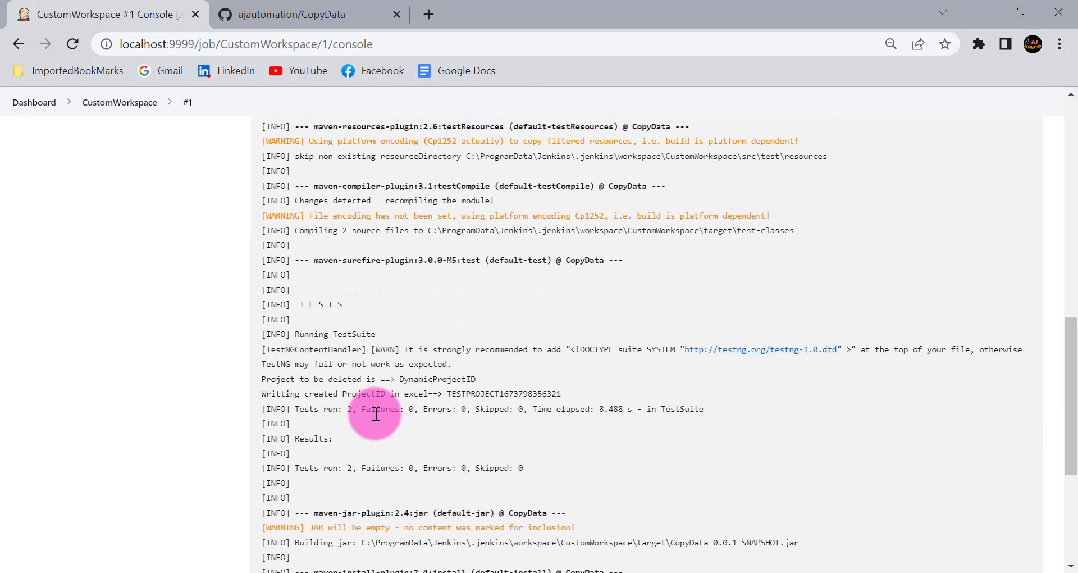
{"action": "scroll", "coordinate": [376, 414], "scroll_direction": "up", "scroll_amount": 3}
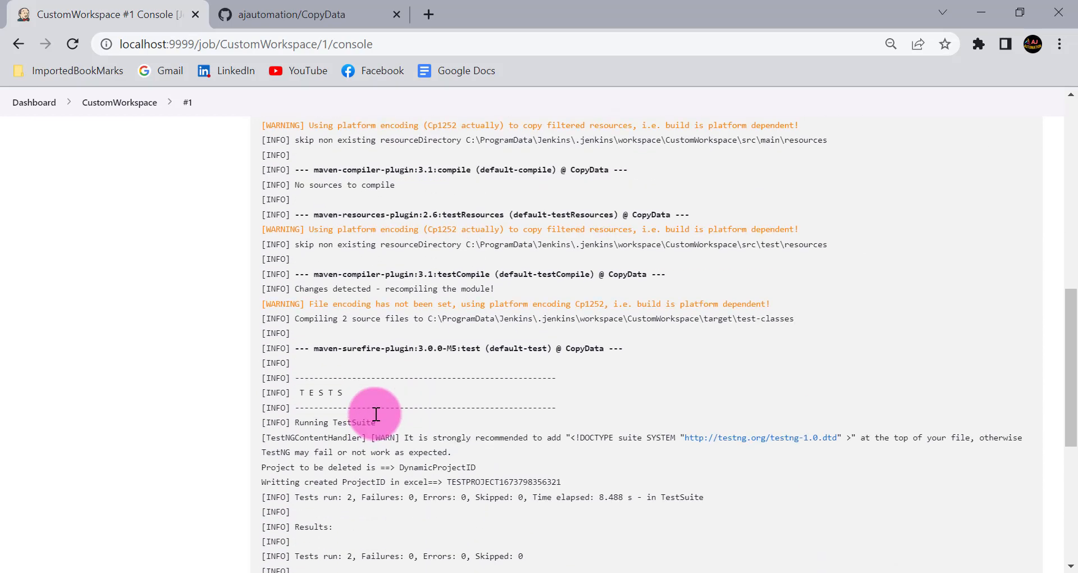
{"action": "scroll", "coordinate": [376, 414], "scroll_direction": "up", "scroll_amount": 2}
{"action": "scroll", "coordinate": [377, 414], "scroll_direction": "down", "scroll_amount": 1}
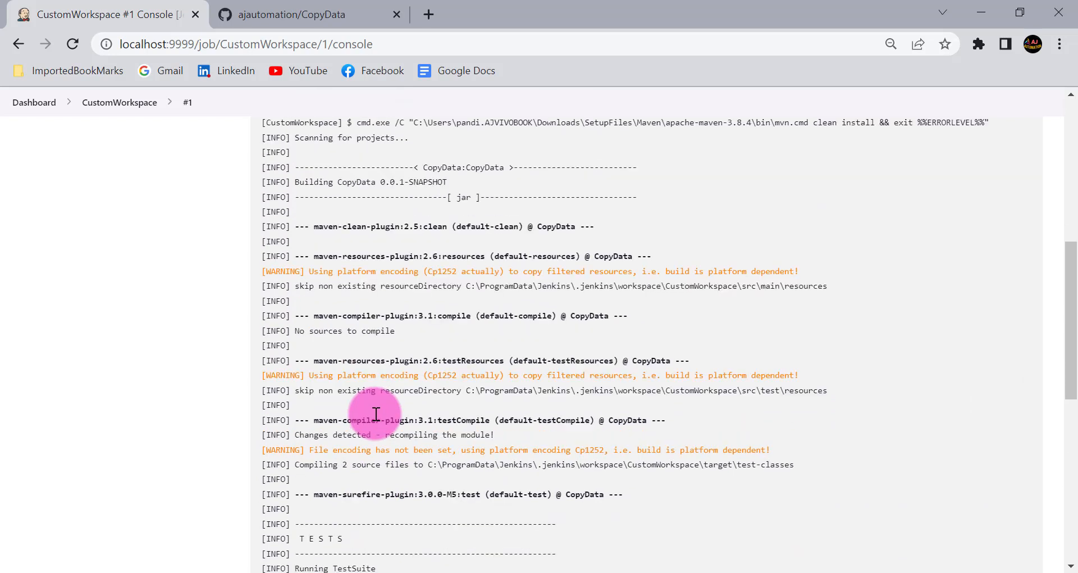
{"action": "scroll", "coordinate": [390, 378], "scroll_direction": "down", "scroll_amount": 1}
{"action": "scroll", "coordinate": [365, 382], "scroll_direction": "down", "scroll_amount": 2}
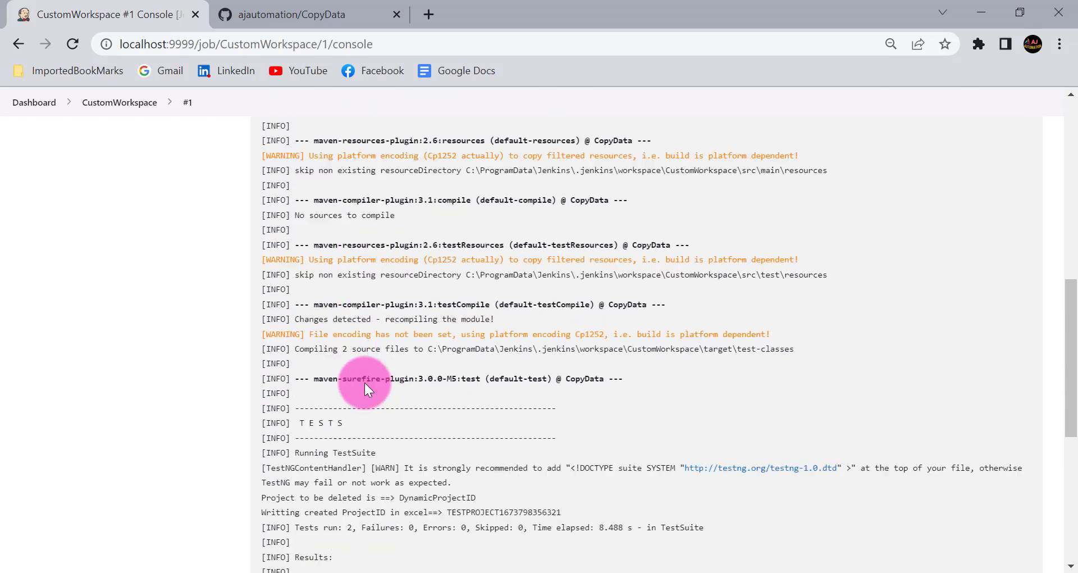
{"action": "left_click_drag", "start_coordinate": [287, 378], "coordinate": [410, 483]}
{"action": "scroll", "coordinate": [410, 484], "scroll_direction": "down", "scroll_amount": 2}
{"action": "left_click", "coordinate": [409, 459]}
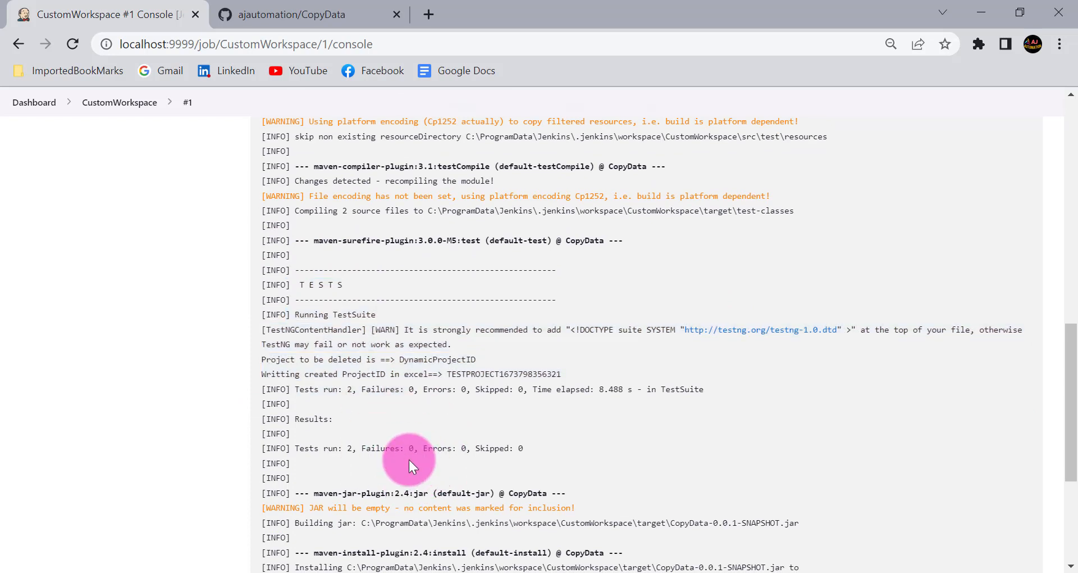
{"action": "scroll", "coordinate": [409, 460], "scroll_direction": "down", "scroll_amount": 1}
{"action": "scroll", "coordinate": [414, 409], "scroll_direction": "down", "scroll_amount": 1}
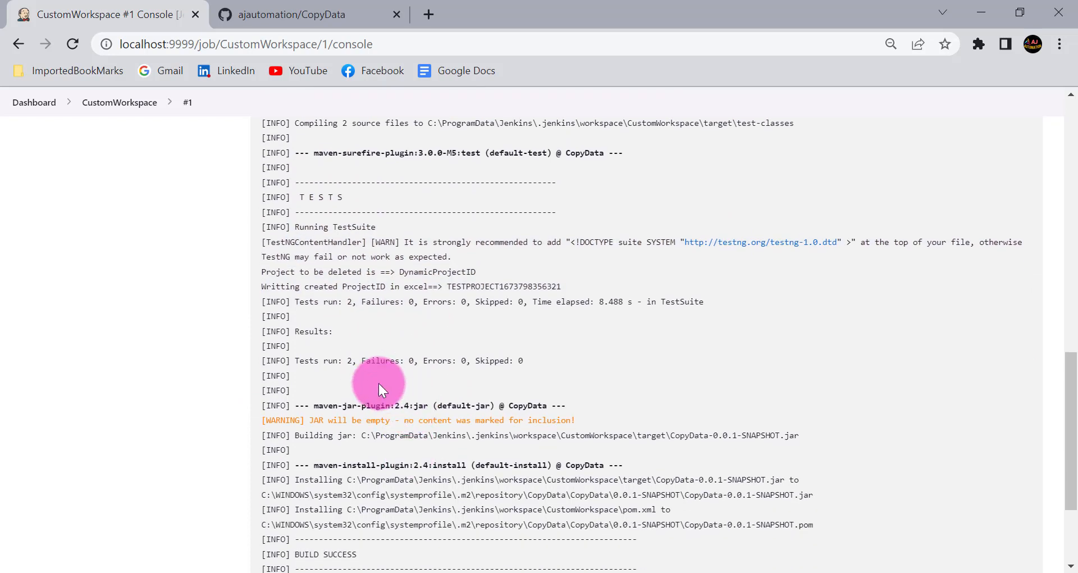
Step: Examine where the jar is built and installed, along with the final build status, at the end of the console output
{"action": "scroll", "coordinate": [410, 395], "scroll_direction": "down", "scroll_amount": 2}
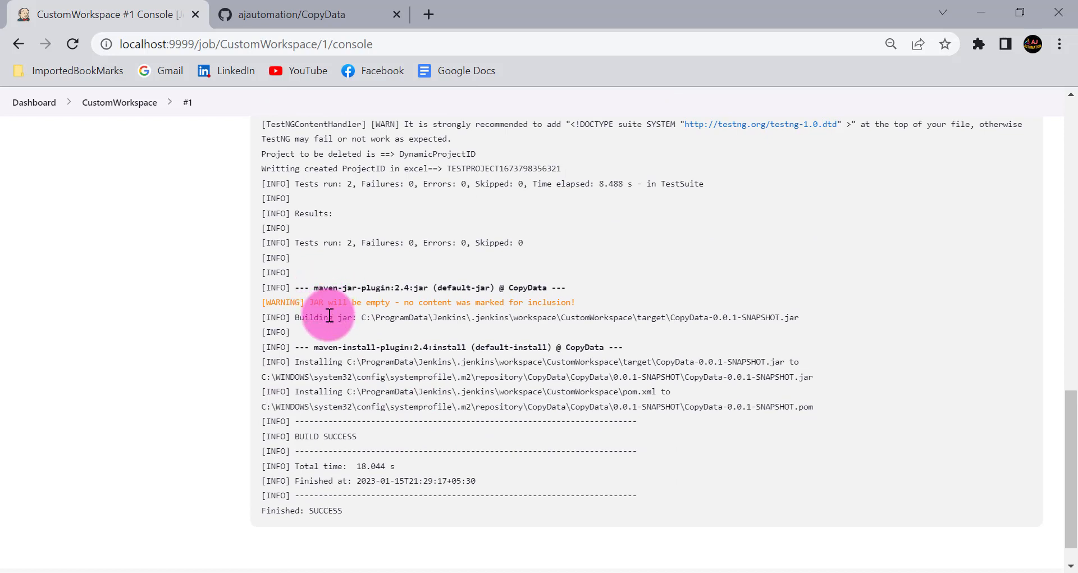
{"action": "left_click_drag", "start_coordinate": [329, 316], "coordinate": [541, 333]}
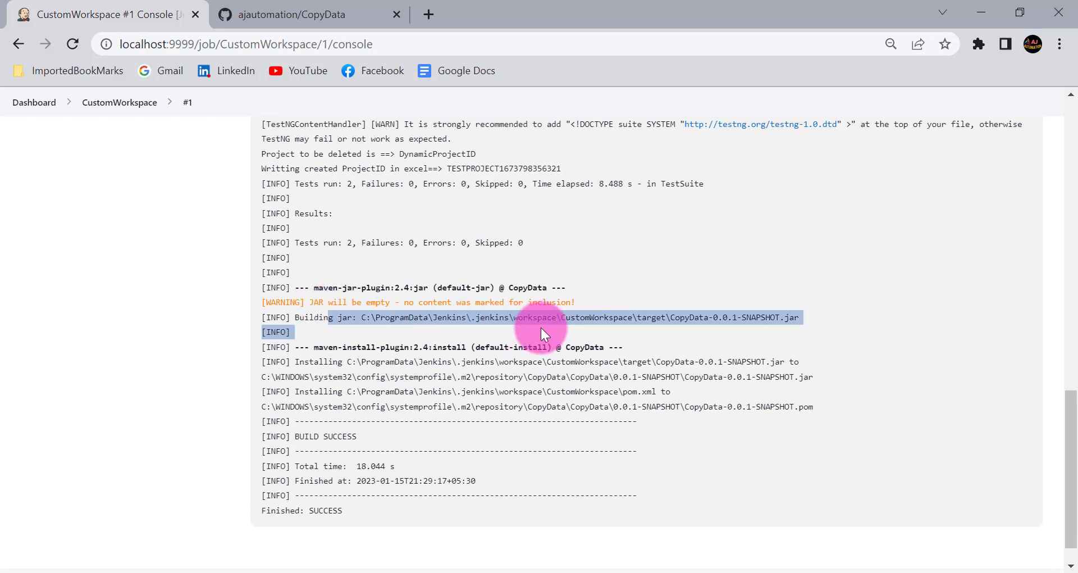
{"action": "left_click", "coordinate": [804, 318]}
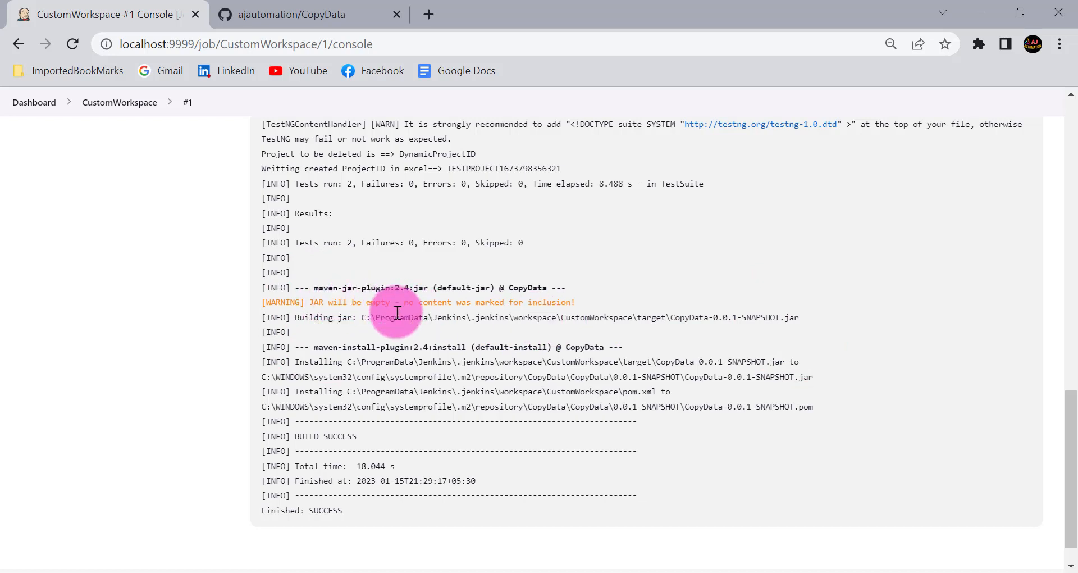
{"action": "scroll", "coordinate": [398, 312], "scroll_direction": "down", "scroll_amount": 1}
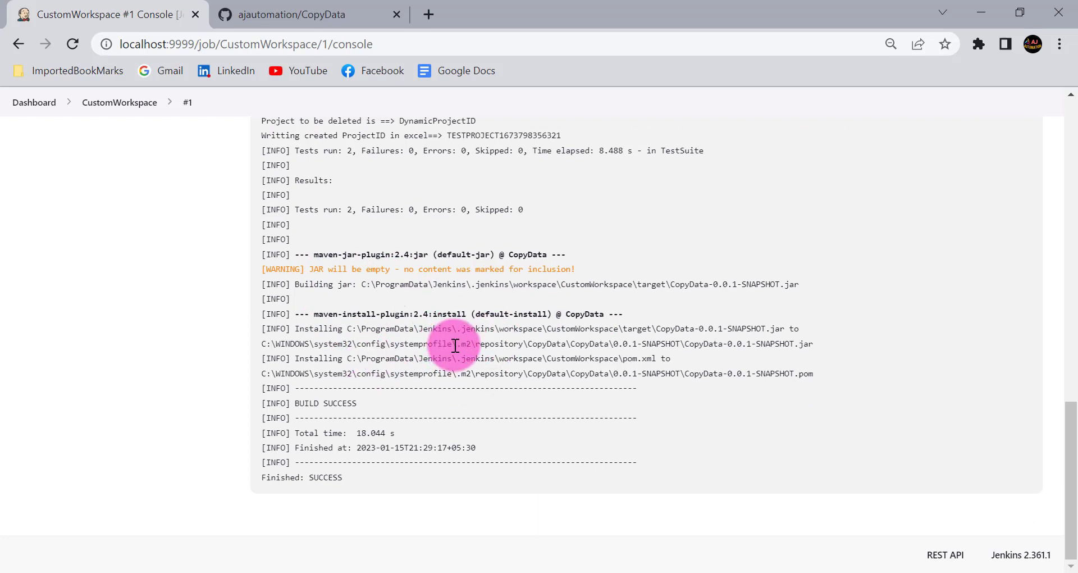
{"action": "left_click_drag", "start_coordinate": [453, 343], "coordinate": [788, 351]}
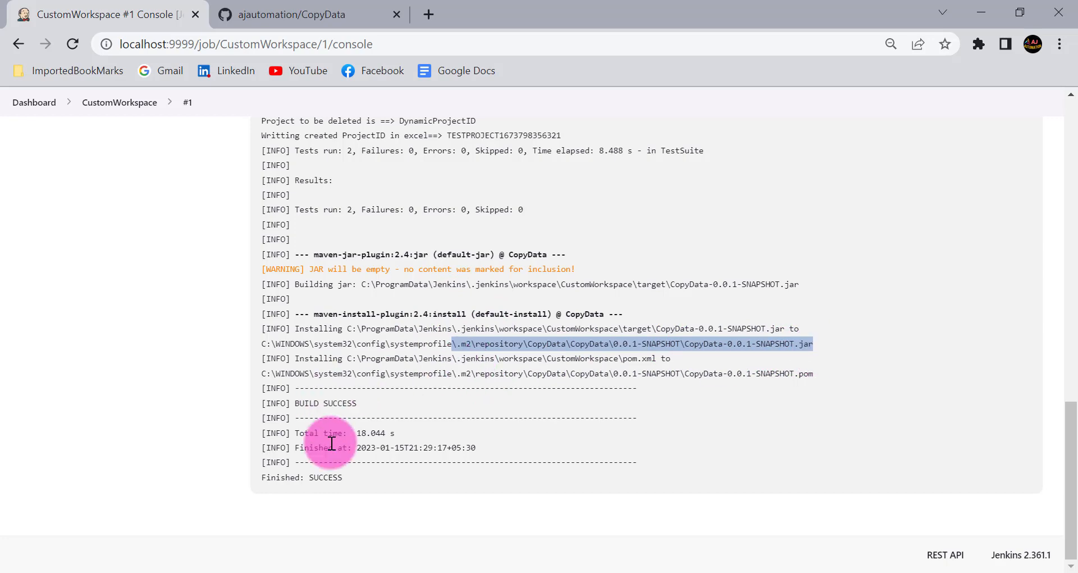
Step: Recheck the workspace path at the start of the console output and return to the CustomWorkspace project page
{"action": "scroll", "coordinate": [332, 444], "scroll_direction": "up", "scroll_amount": 12}
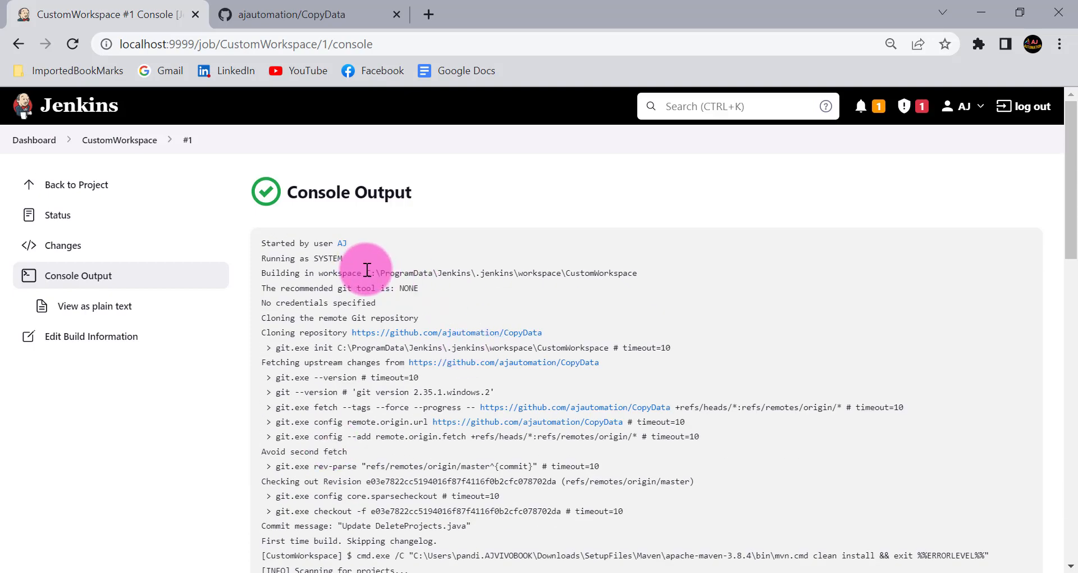
{"action": "left_click_drag", "start_coordinate": [365, 273], "coordinate": [714, 275]}
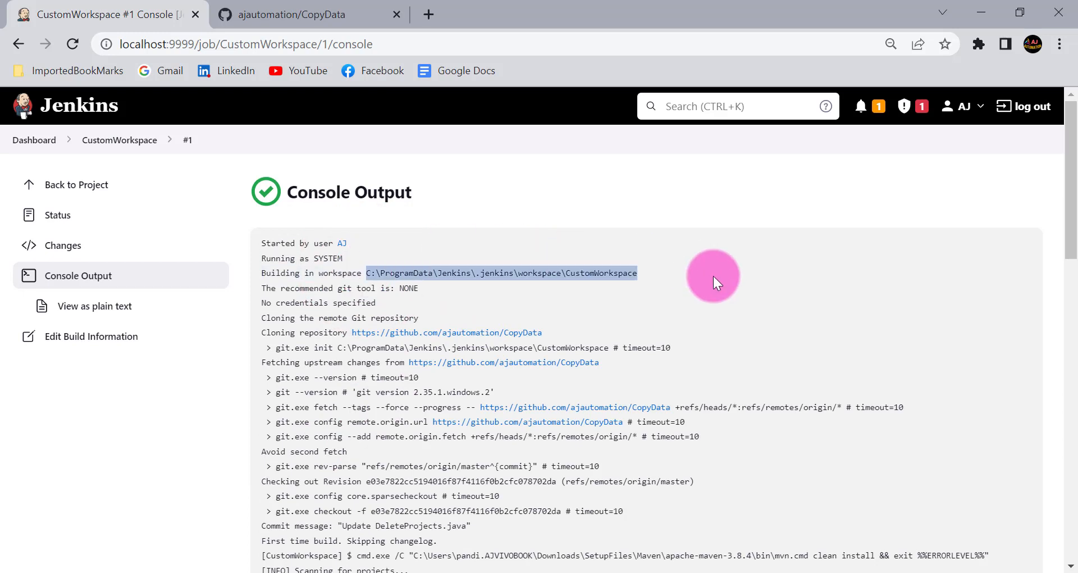
{"action": "left_click", "coordinate": [130, 140]}
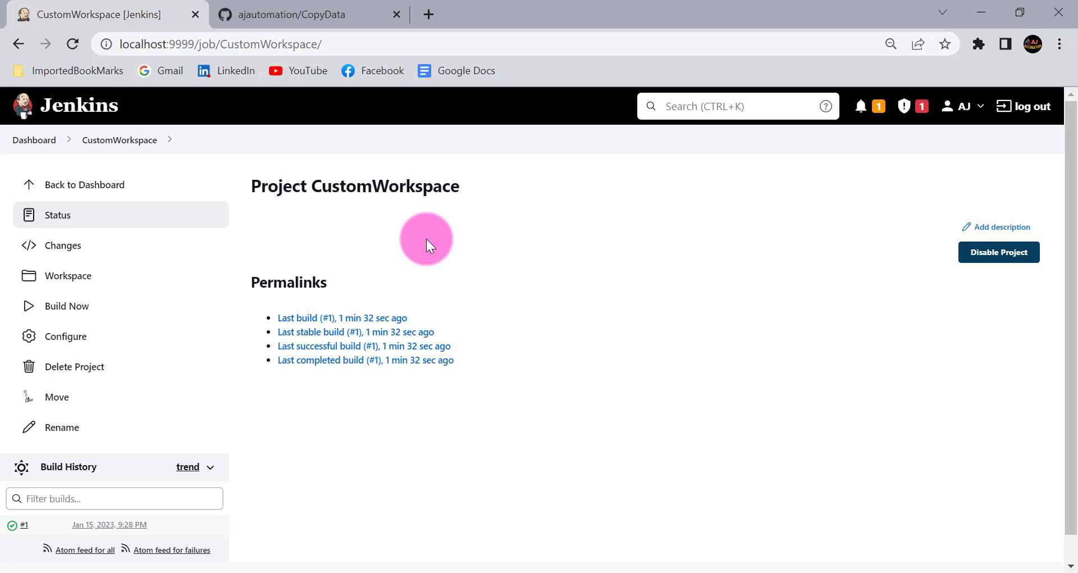
Step: Recheck the workspace path in build #1's console output and return to the CustomWorkspace project page
{"action": "left_click", "coordinate": [12, 528]}
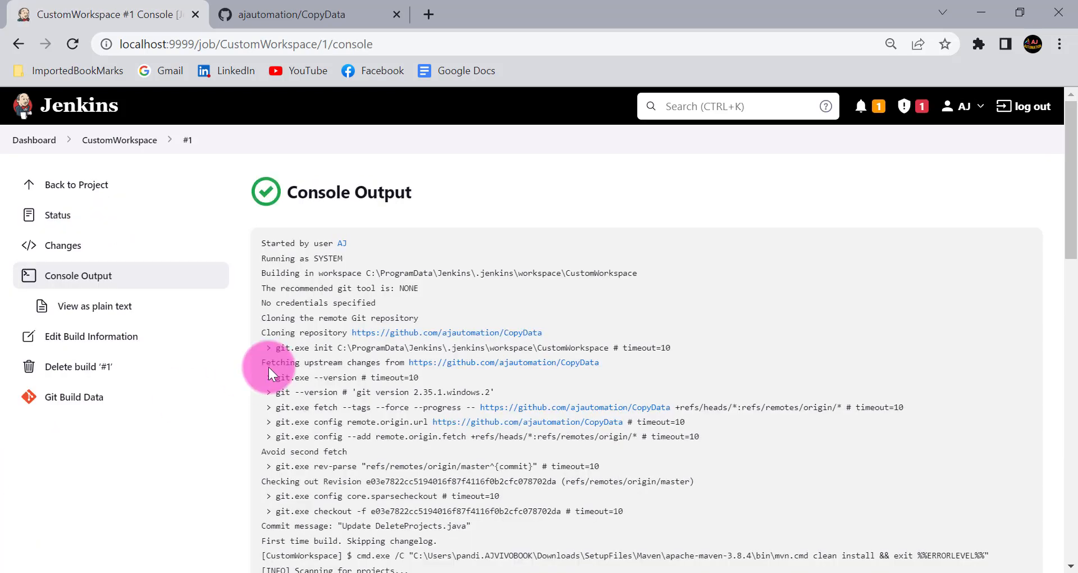
{"action": "left_click", "coordinate": [417, 274]}
{"action": "left_click_drag", "start_coordinate": [417, 273], "coordinate": [574, 286]}
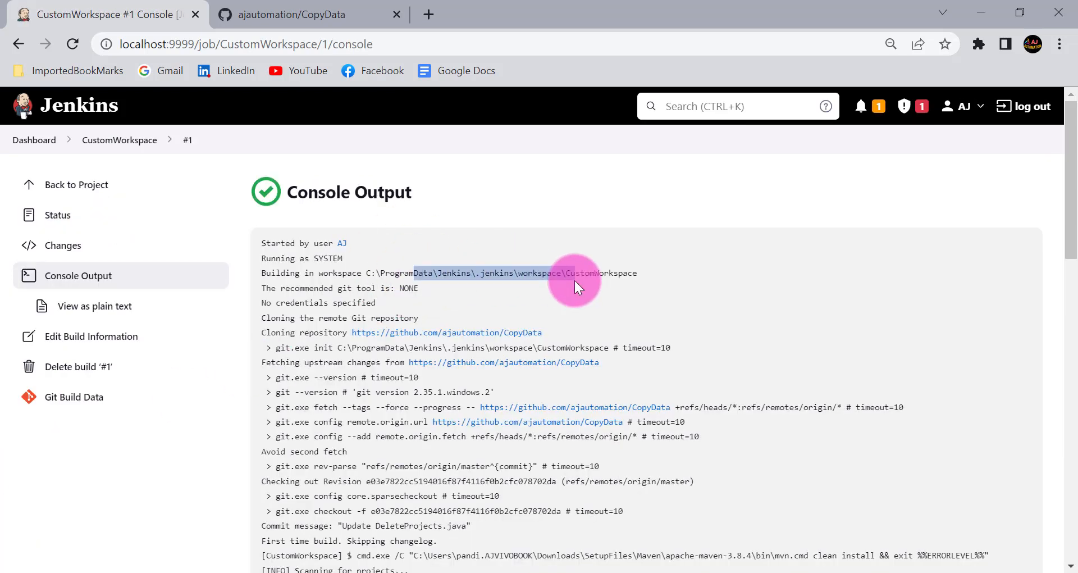
{"action": "left_click", "coordinate": [648, 272]}
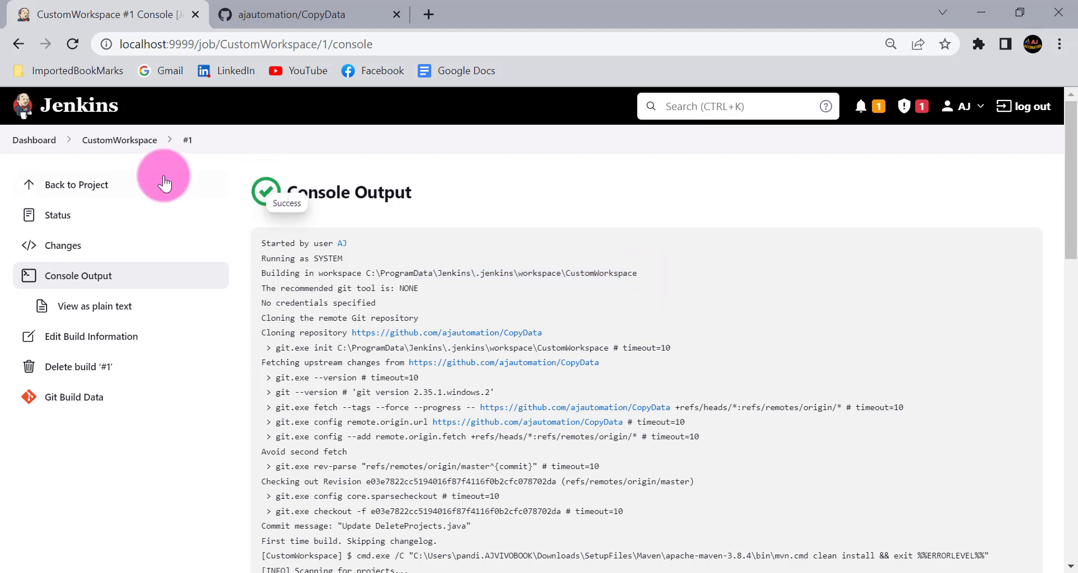
{"action": "left_click", "coordinate": [122, 142]}
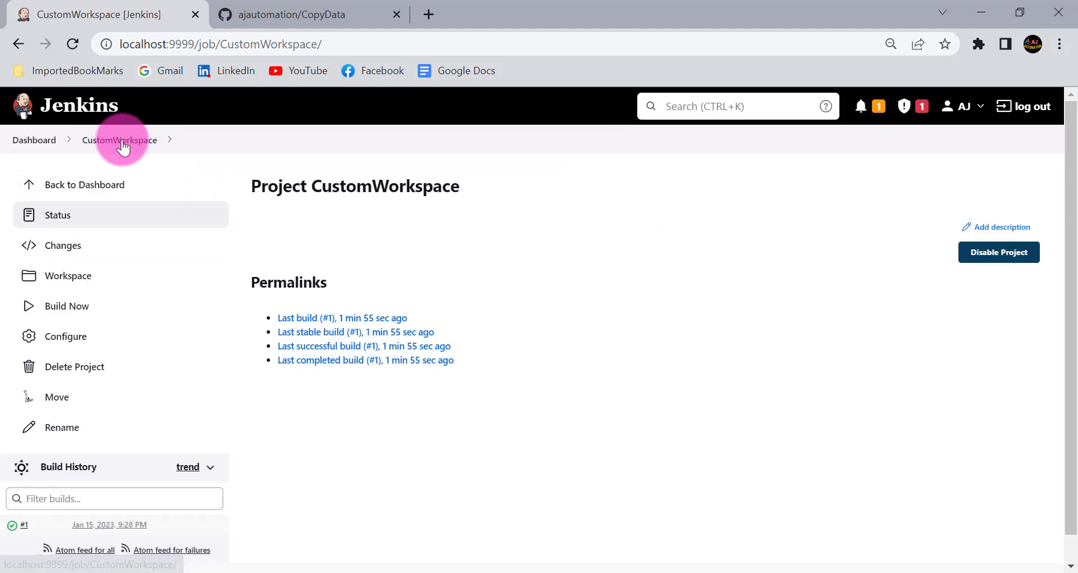
Step: Open the CustomWorkspace job configuration and enable the advanced general option to use a custom workspace
{"action": "left_click", "coordinate": [74, 338]}
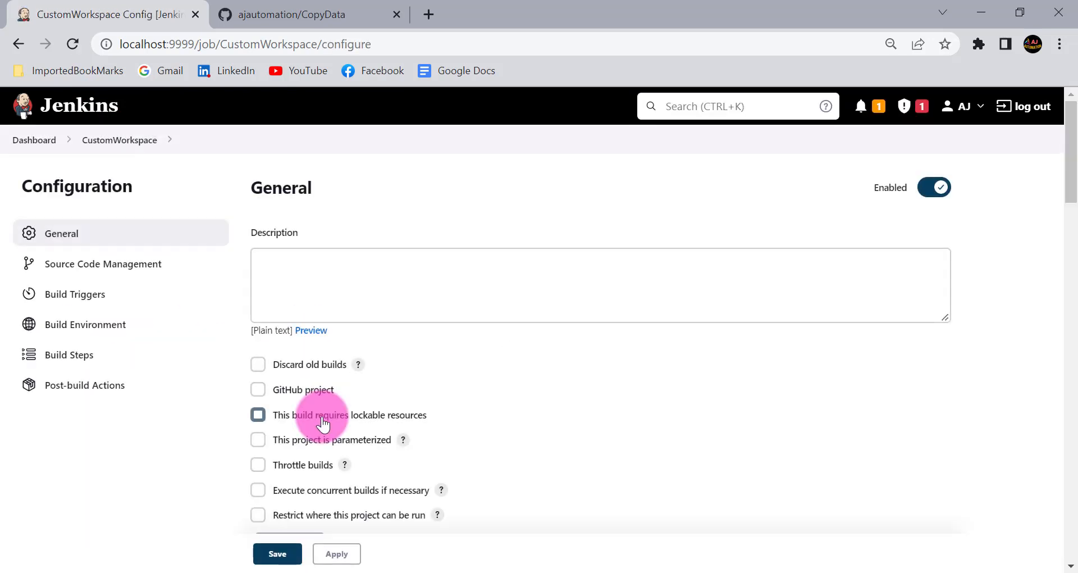
{"action": "scroll", "coordinate": [366, 385], "scroll_direction": "down", "scroll_amount": 3}
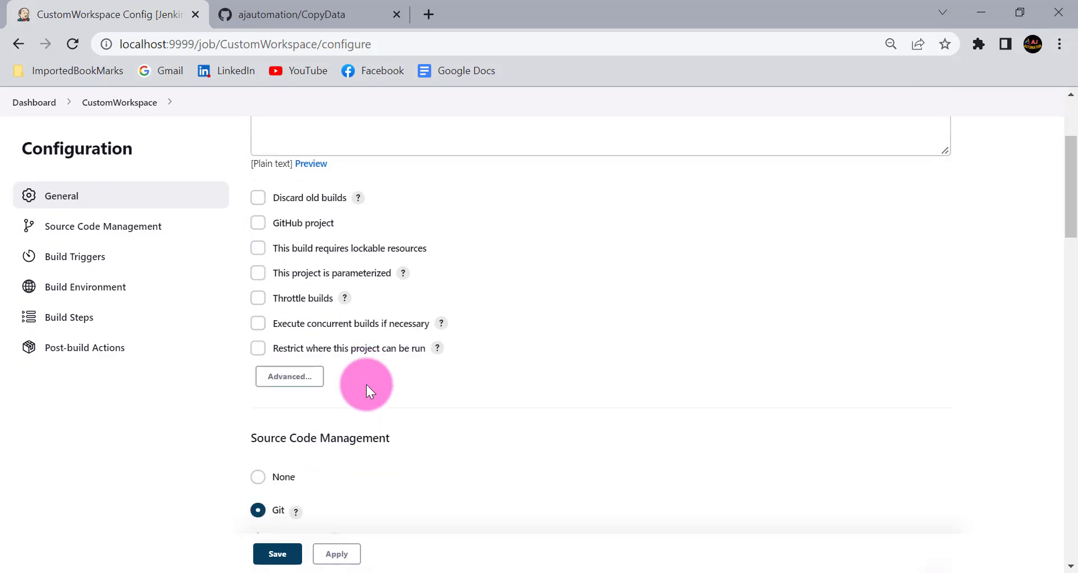
{"action": "left_click", "coordinate": [289, 376]}
{"action": "scroll", "coordinate": [315, 412], "scroll_direction": "down", "scroll_amount": 1}
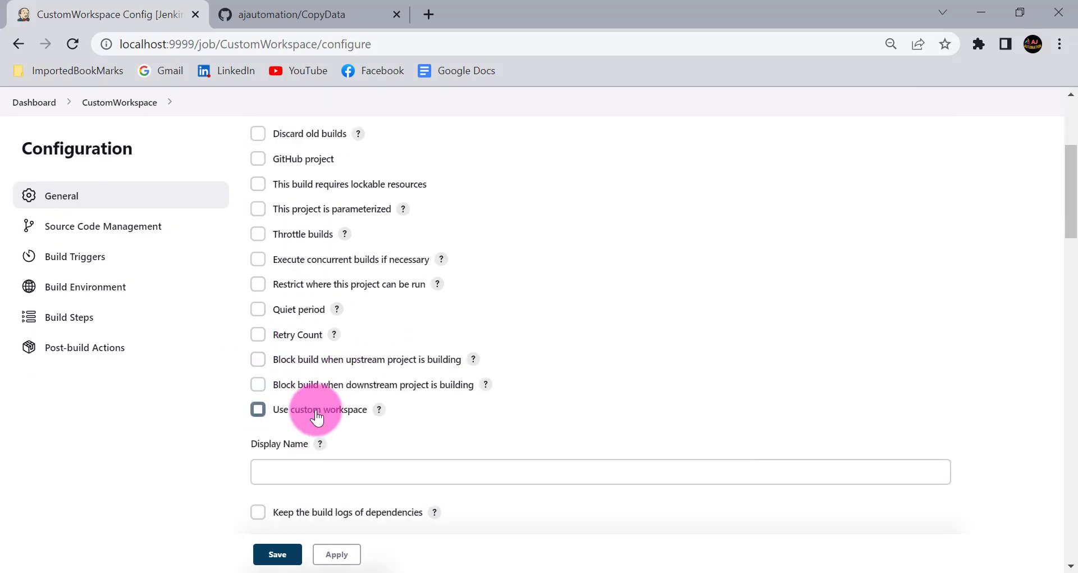
{"action": "left_click", "coordinate": [314, 423]}
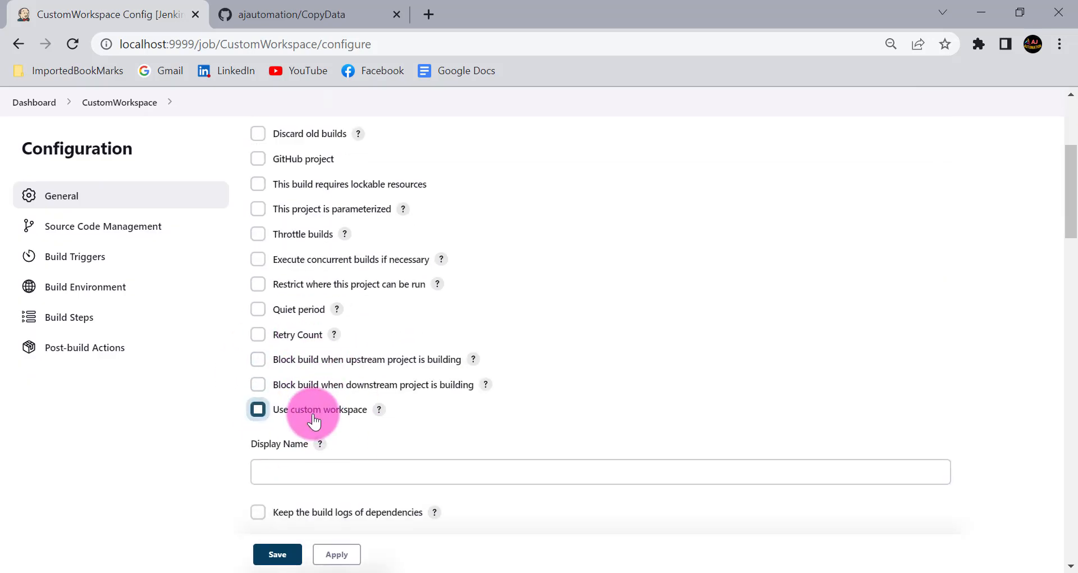
{"action": "scroll", "coordinate": [313, 418], "scroll_direction": "down", "scroll_amount": 3}
{"action": "left_click", "coordinate": [315, 306]}
{"action": "left_click", "coordinate": [328, 306]}
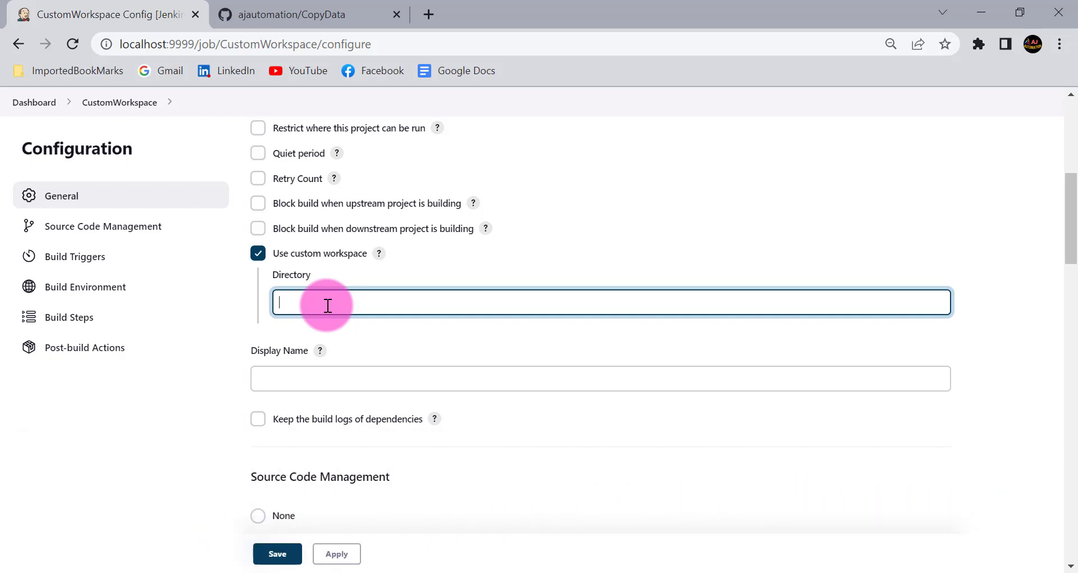
Step: Copy the JenkinsBuilds folder path from File Explorer and set the custom workspace directory in Jenkins to D:\JenkinsBuilds
{"action": "left_click", "coordinate": [396, 568]}
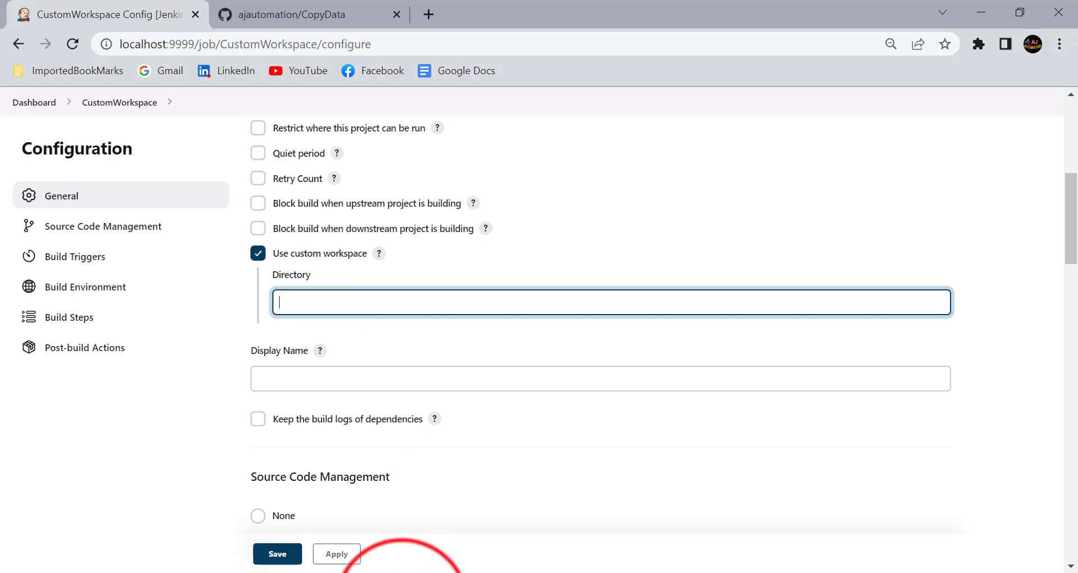
{"action": "left_click", "coordinate": [548, 534]}
{"action": "left_click", "coordinate": [538, 295]}
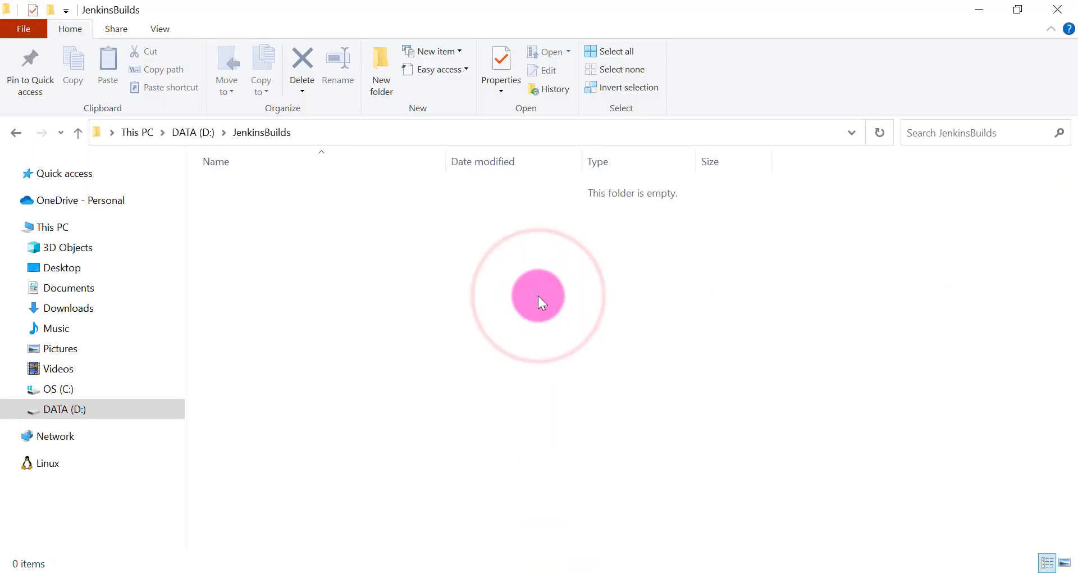
{"action": "left_click", "coordinate": [345, 131]}
{"action": "key", "text": "ctrl+c"}
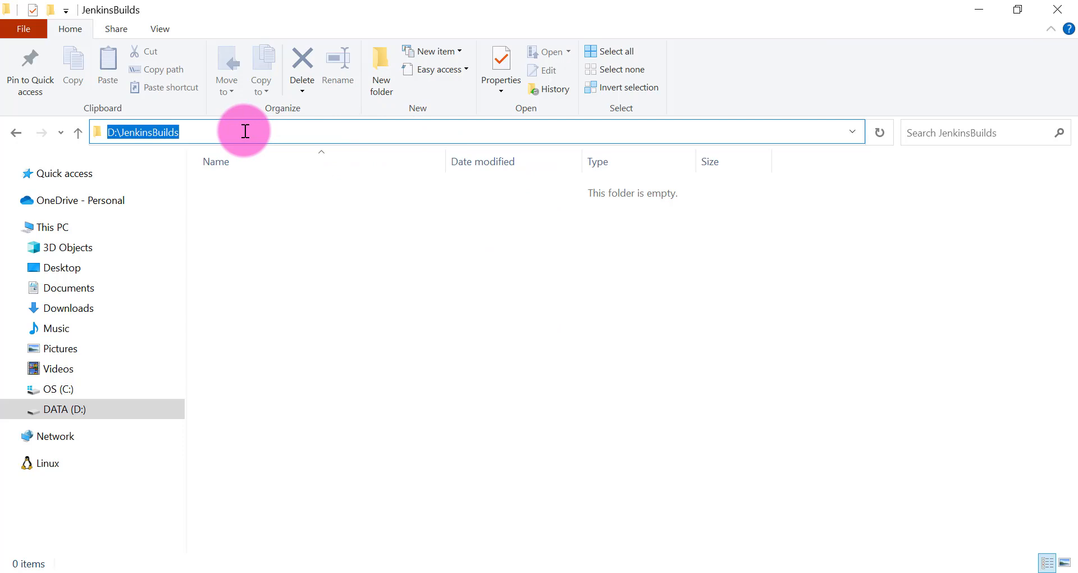
{"action": "left_click", "coordinate": [520, 568]}
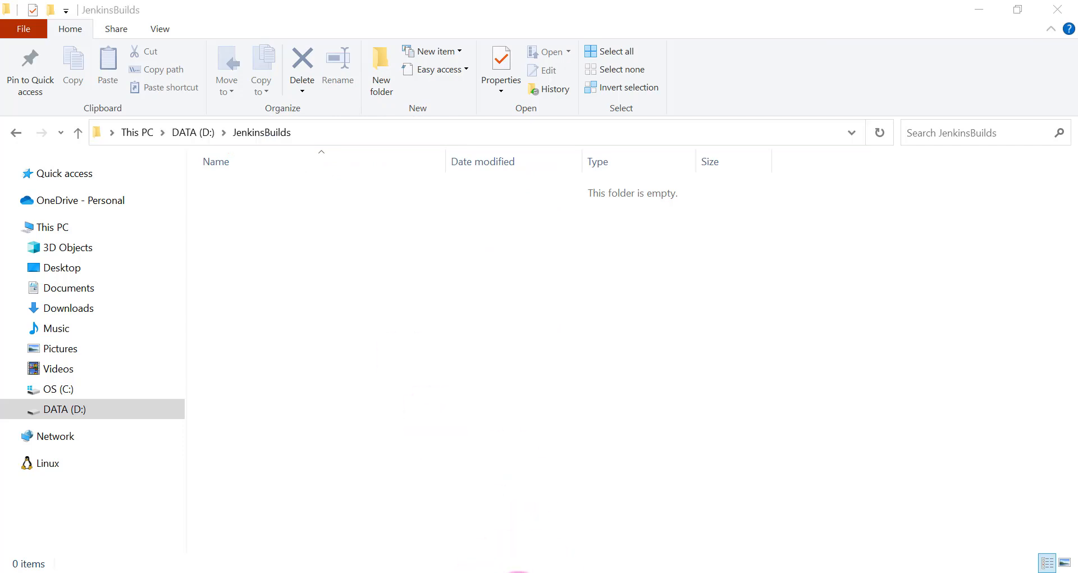
{"action": "left_click", "coordinate": [355, 297]}
{"action": "key", "text": "ctrl+v"}
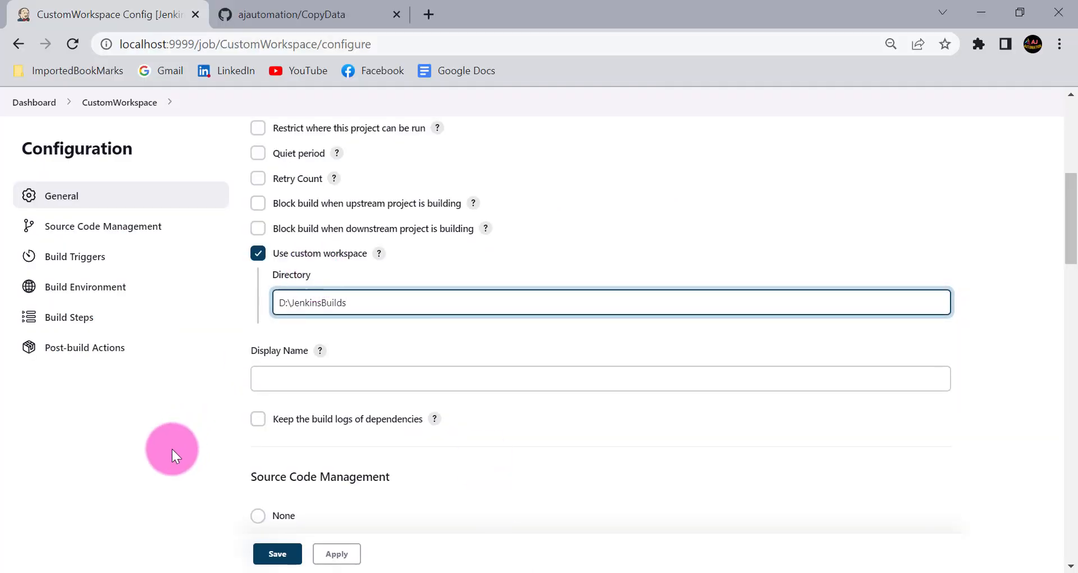
{"action": "left_click", "coordinate": [163, 452]}
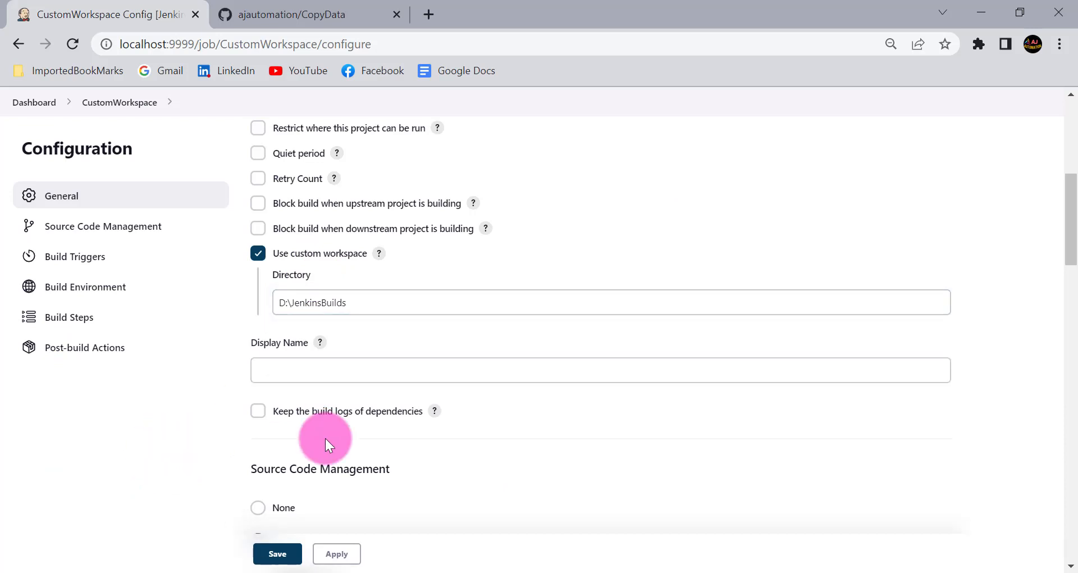
Step: Review the remaining source code and Maven build settings, and apply and save the job configuration
{"action": "scroll", "coordinate": [325, 438], "scroll_direction": "down", "scroll_amount": 4}
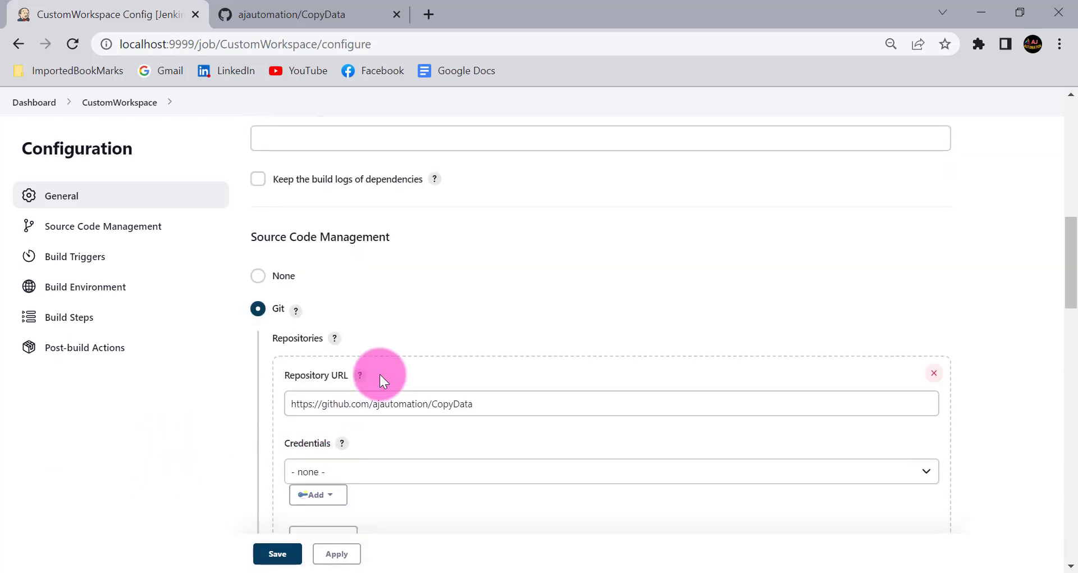
{"action": "scroll", "coordinate": [380, 374], "scroll_direction": "down", "scroll_amount": 6}
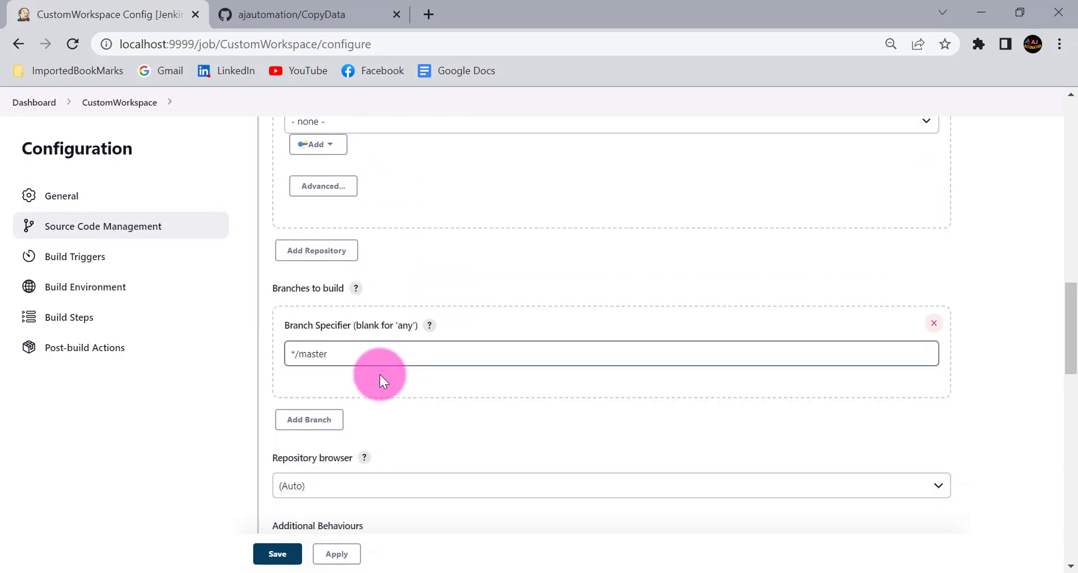
{"action": "scroll", "coordinate": [379, 374], "scroll_direction": "down", "scroll_amount": 15}
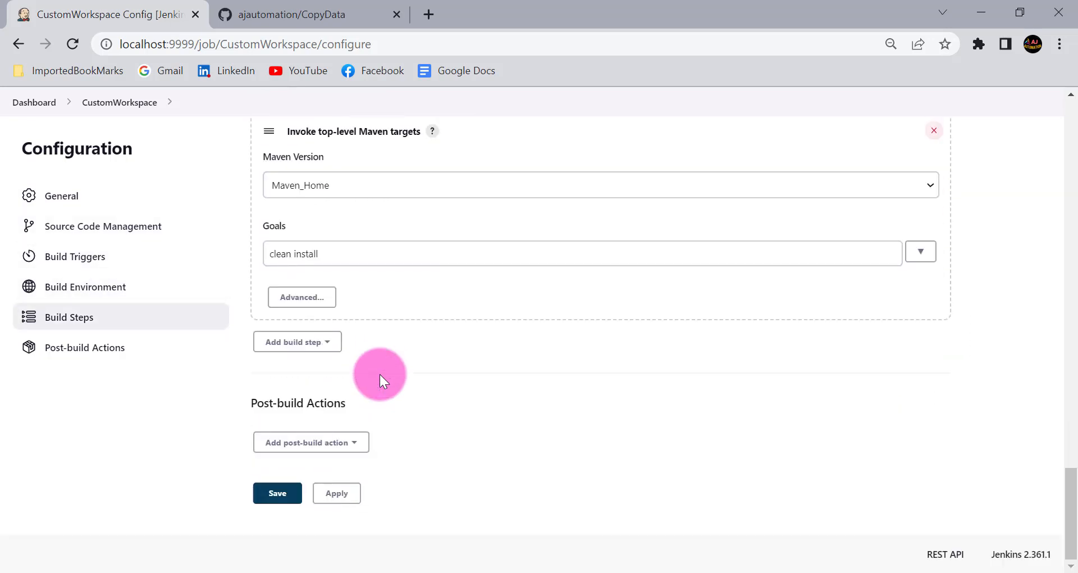
{"action": "left_click", "coordinate": [336, 493]}
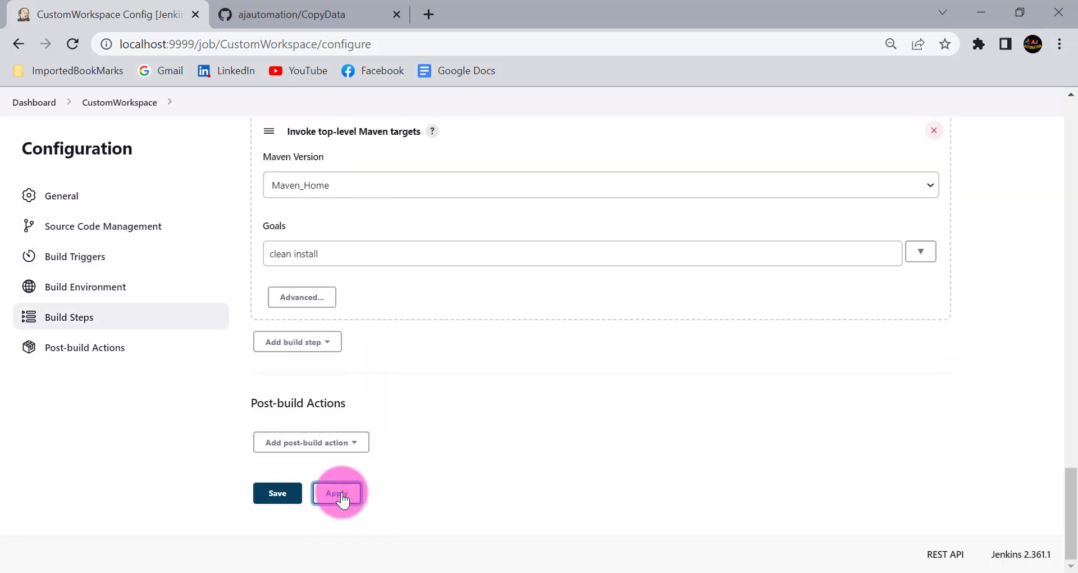
{"action": "left_click", "coordinate": [284, 494]}
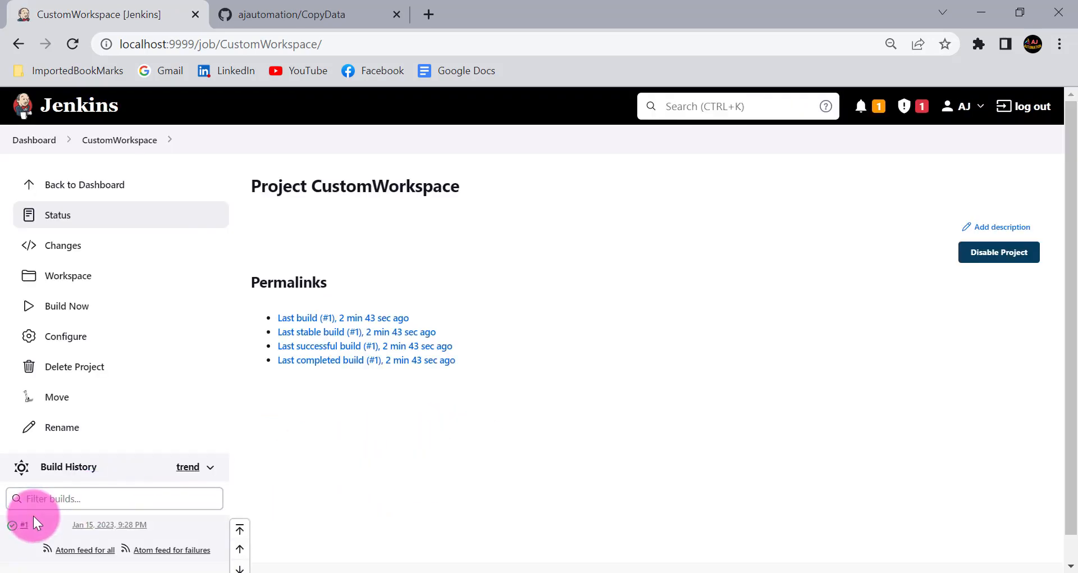
Step: Switch to File Explorer and open the job's default workspace folder, C:\ProgramData\Jenkins\.jenkins\workspace\CustomWorkspace
{"action": "left_click", "coordinate": [393, 572]}
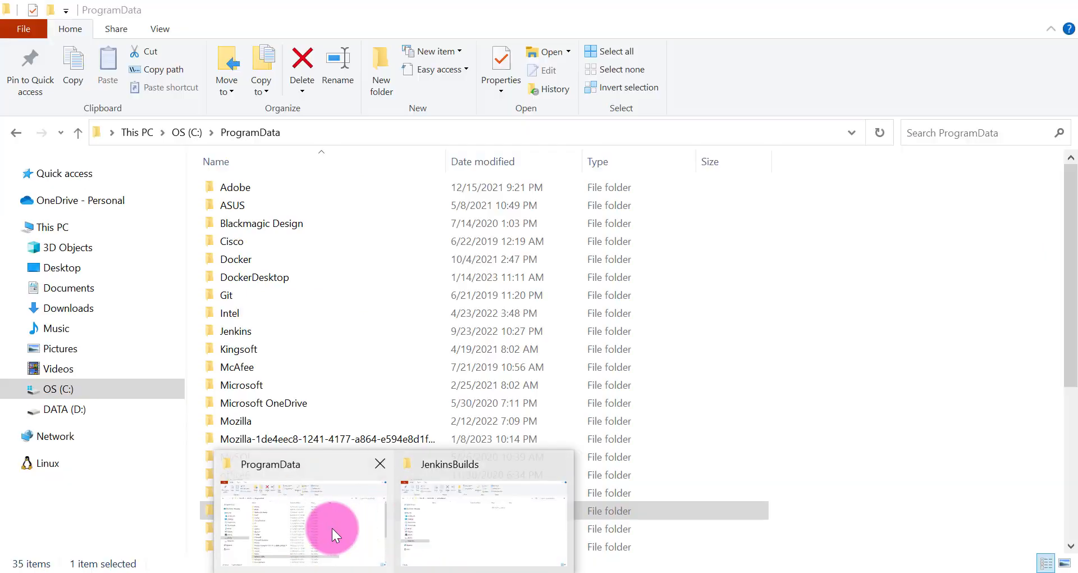
{"action": "left_click", "coordinate": [332, 528]}
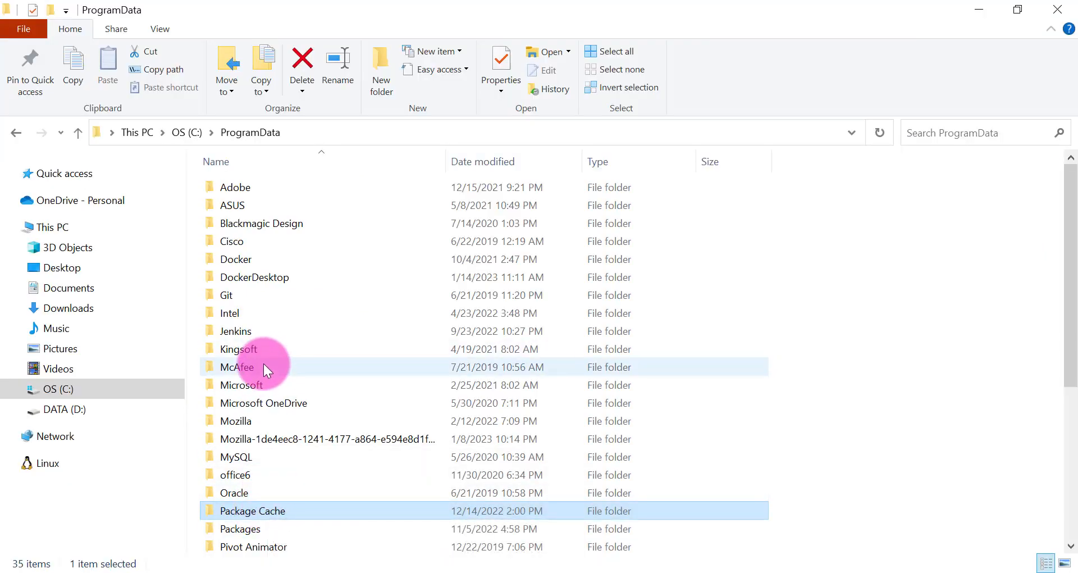
{"action": "double_click", "coordinate": [250, 329]}
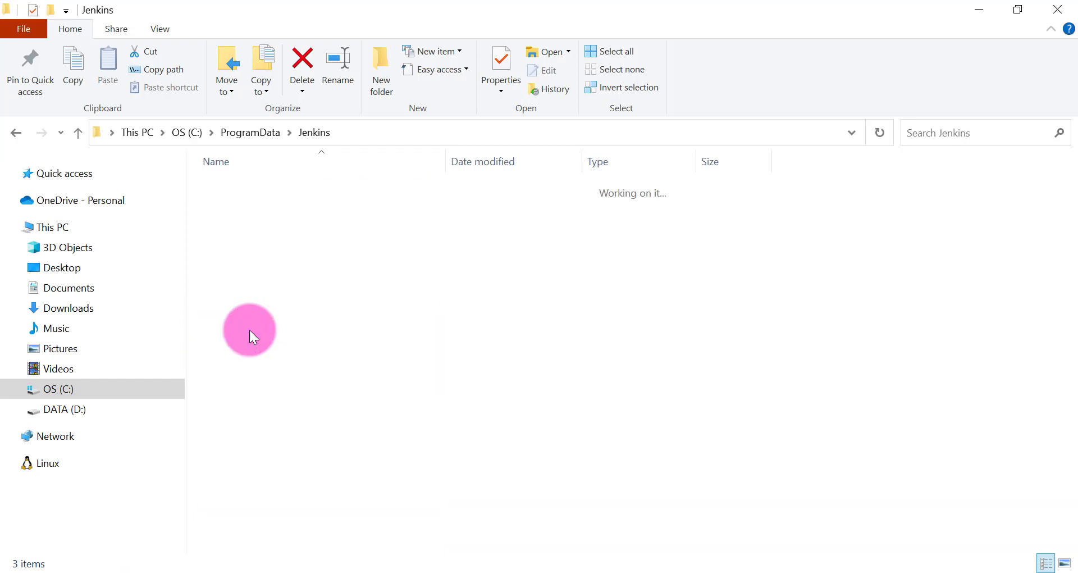
{"action": "left_click", "coordinate": [242, 187]}
{"action": "double_click", "coordinate": [242, 187]}
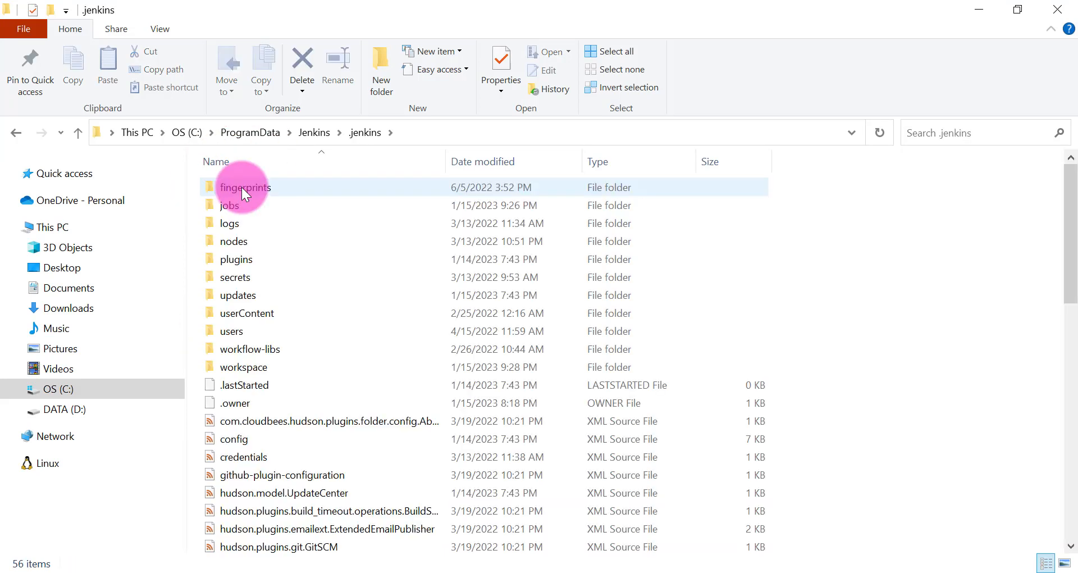
{"action": "double_click", "coordinate": [254, 366]}
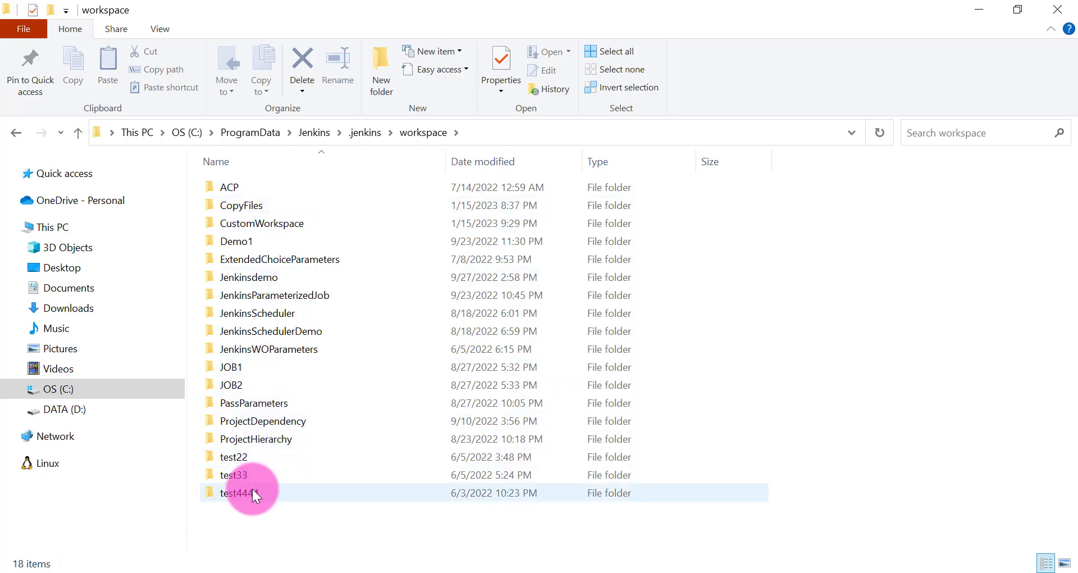
{"action": "double_click", "coordinate": [271, 224]}
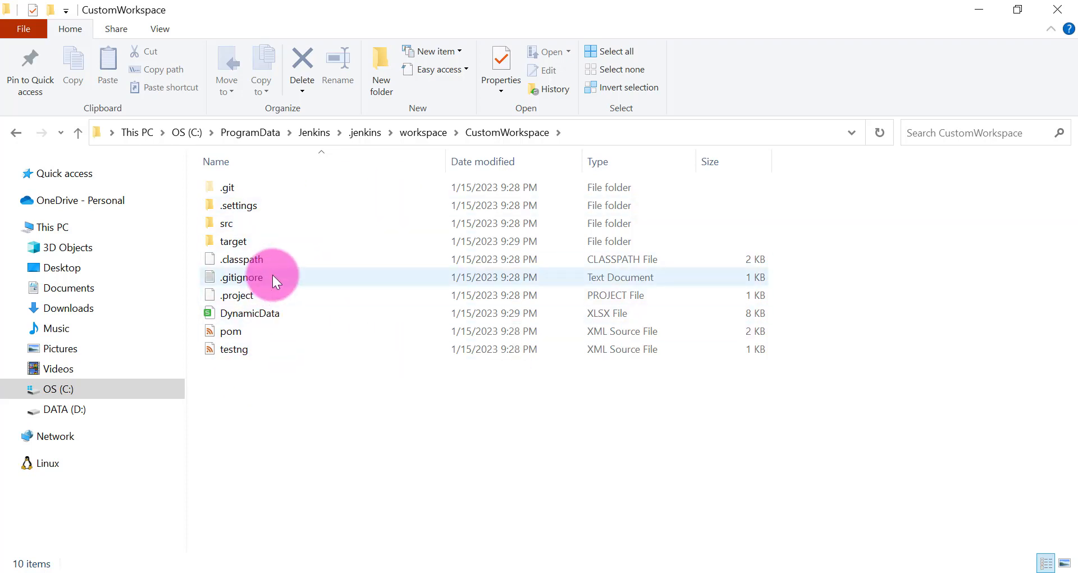
Step: Inspect the build output in the CustomWorkspace target folder, including its test-classes subfolder
{"action": "double_click", "coordinate": [262, 237]}
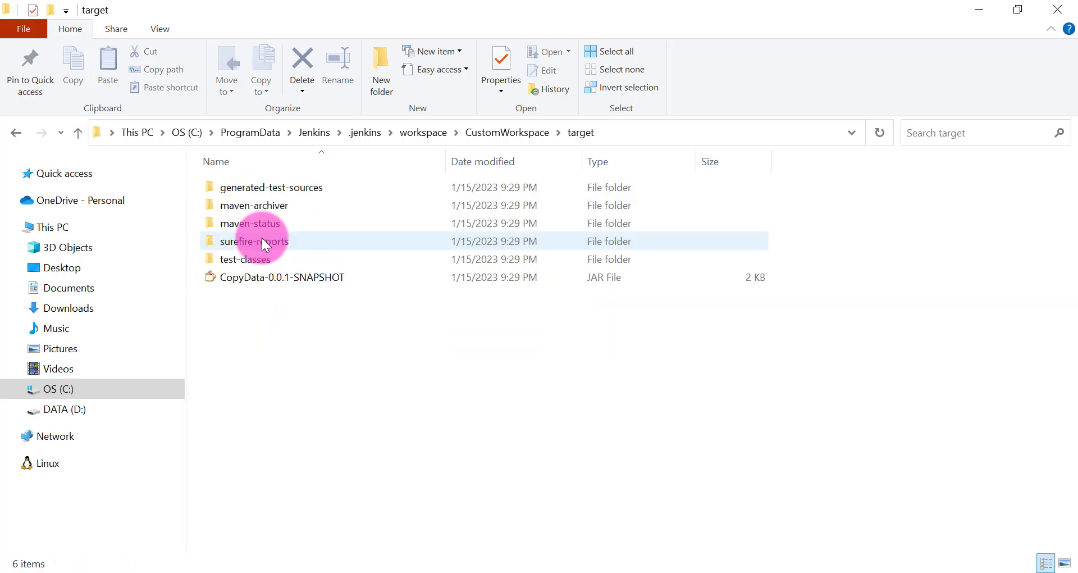
{"action": "double_click", "coordinate": [270, 261]}
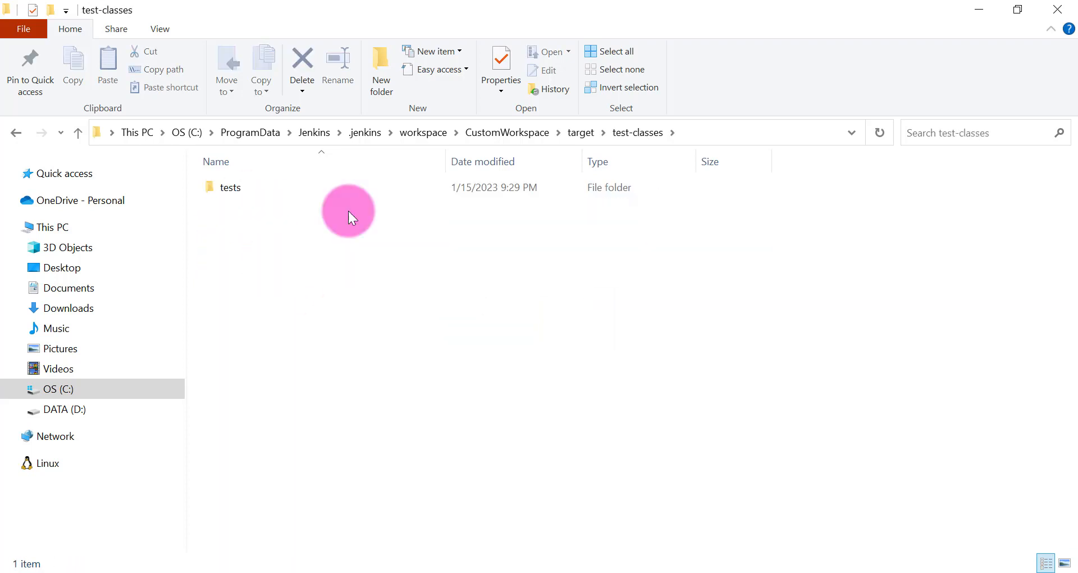
{"action": "left_click", "coordinate": [582, 134]}
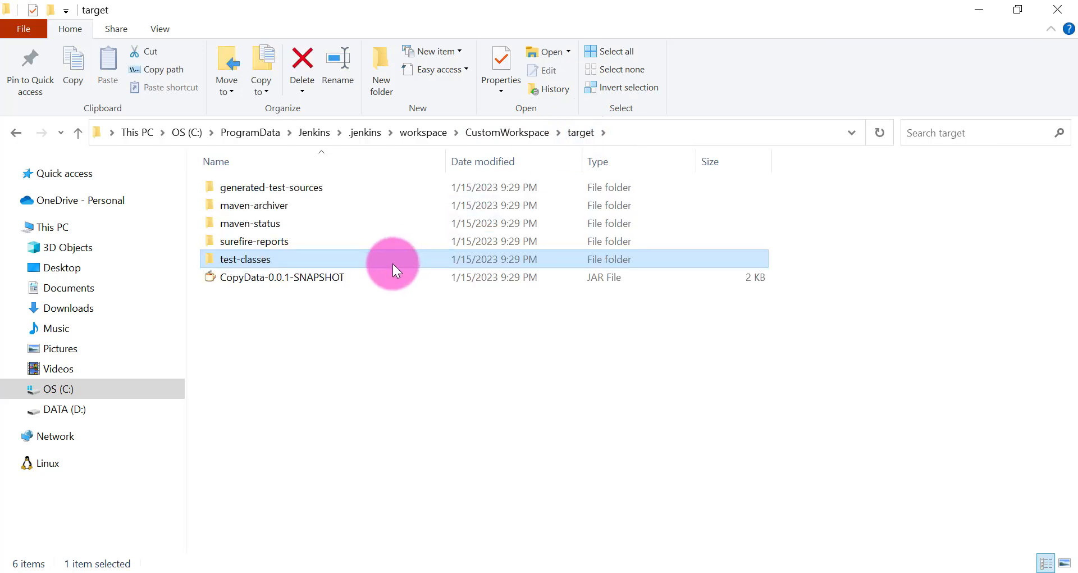
Step: Bring up the D:\JenkinsBuilds folder and check its contents and path before building
{"action": "left_click", "coordinate": [560, 276]}
{"action": "left_click", "coordinate": [382, 368]}
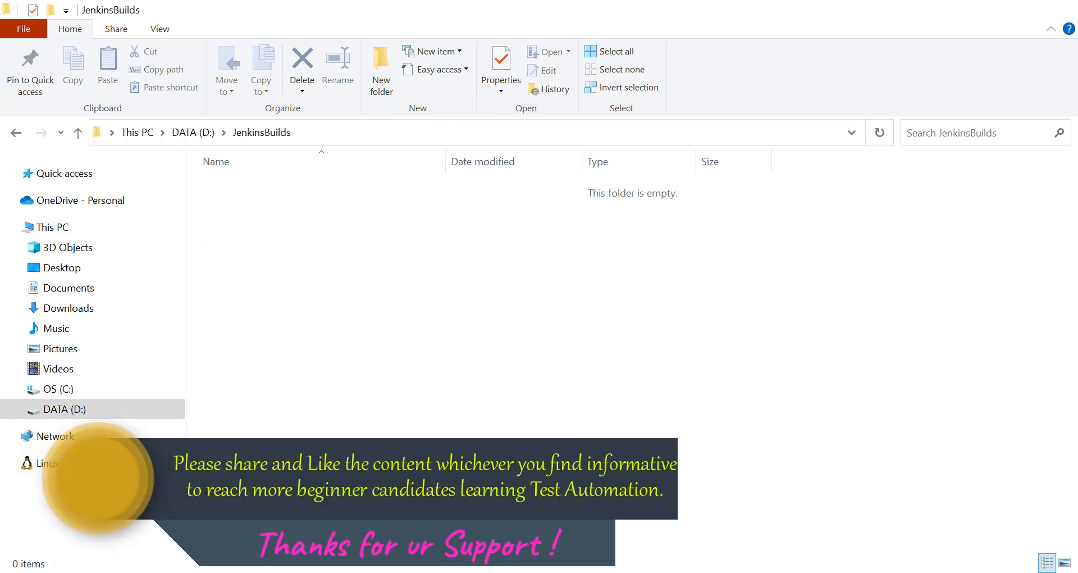
{"action": "left_click", "coordinate": [352, 136]}
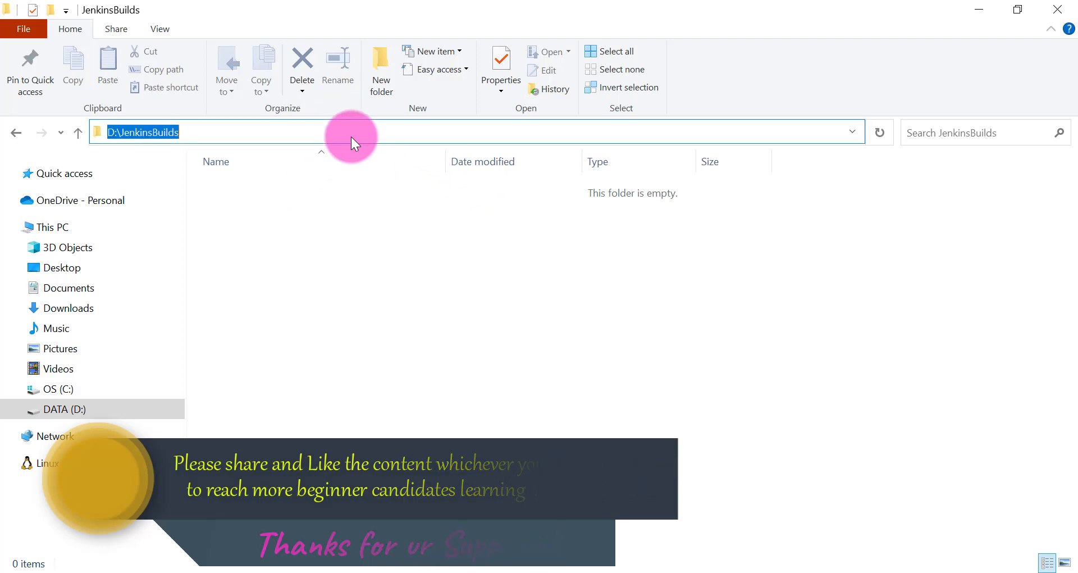
Step: Switch back to Jenkins, start a new build of CustomWorkspace, and open build #2's console output
{"action": "left_click", "coordinate": [518, 572]}
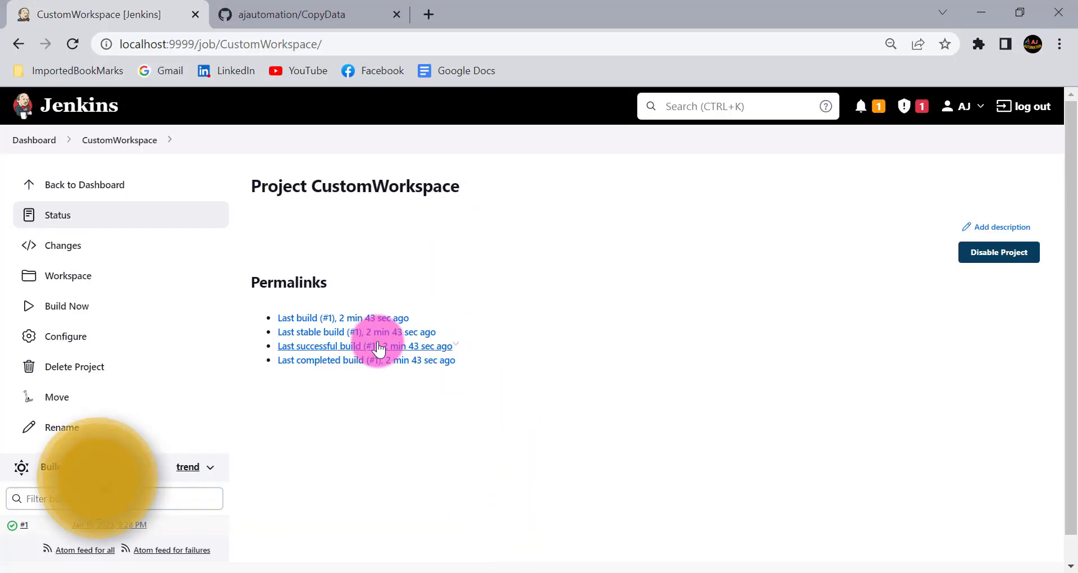
{"action": "left_click", "coordinate": [63, 298]}
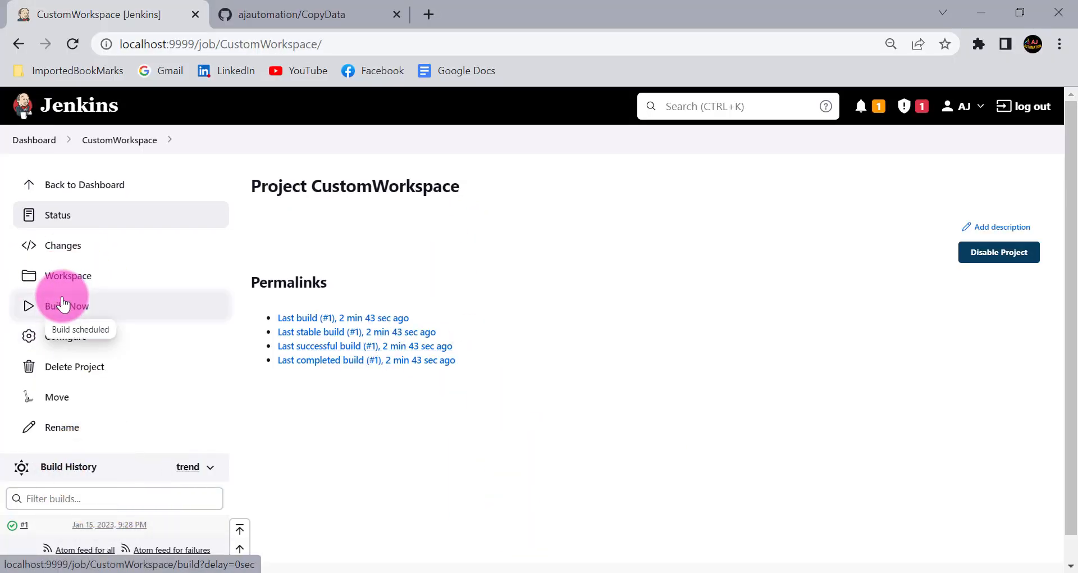
{"action": "scroll", "coordinate": [35, 427], "scroll_direction": "down", "scroll_amount": 1}
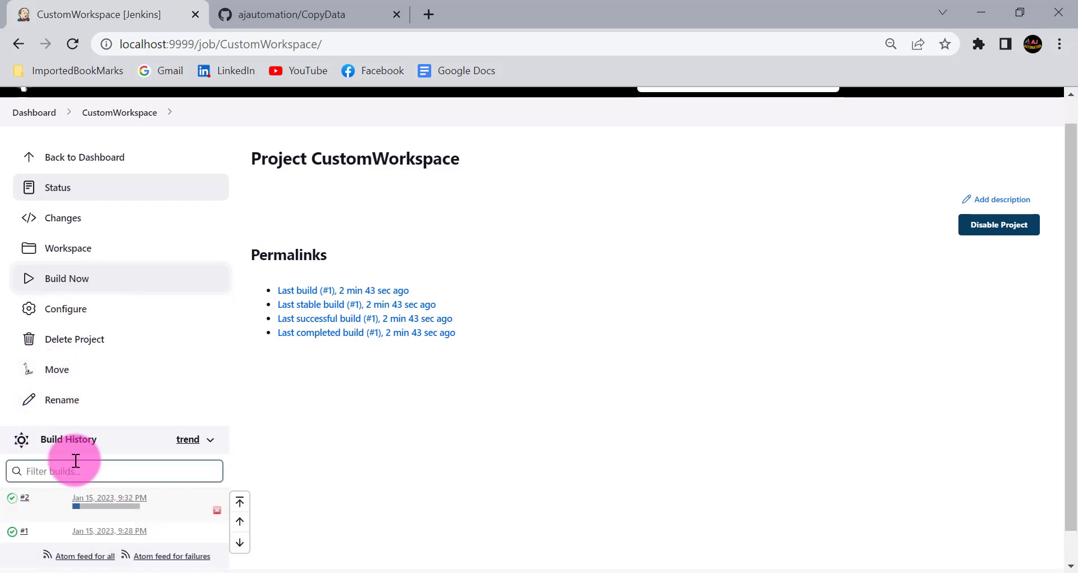
{"action": "left_click", "coordinate": [16, 503]}
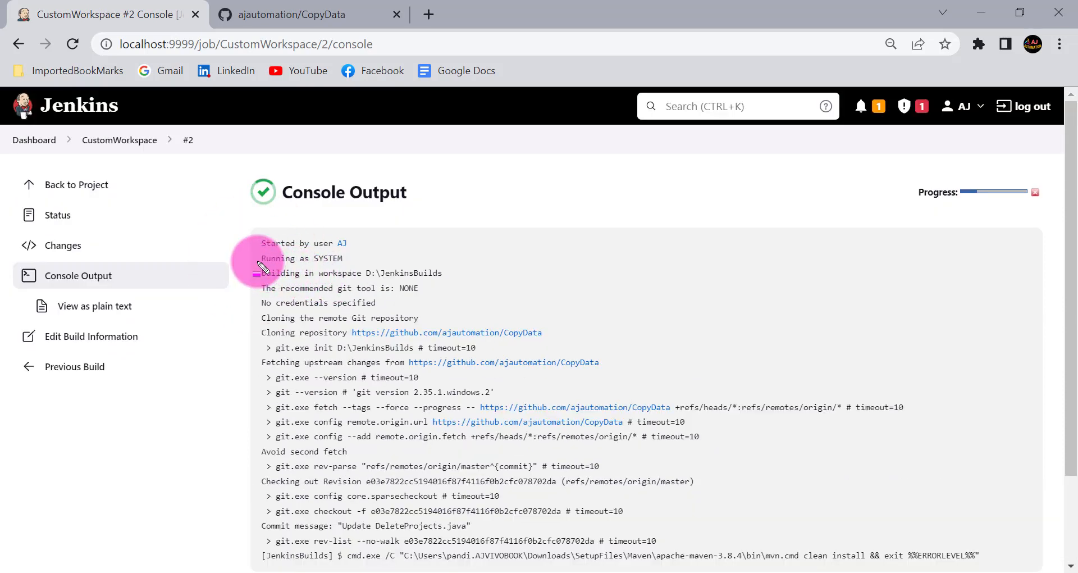
Step: Check which workspace path is reported at the start of build #2's console output
{"action": "left_click_drag", "start_coordinate": [258, 272], "coordinate": [475, 272]}
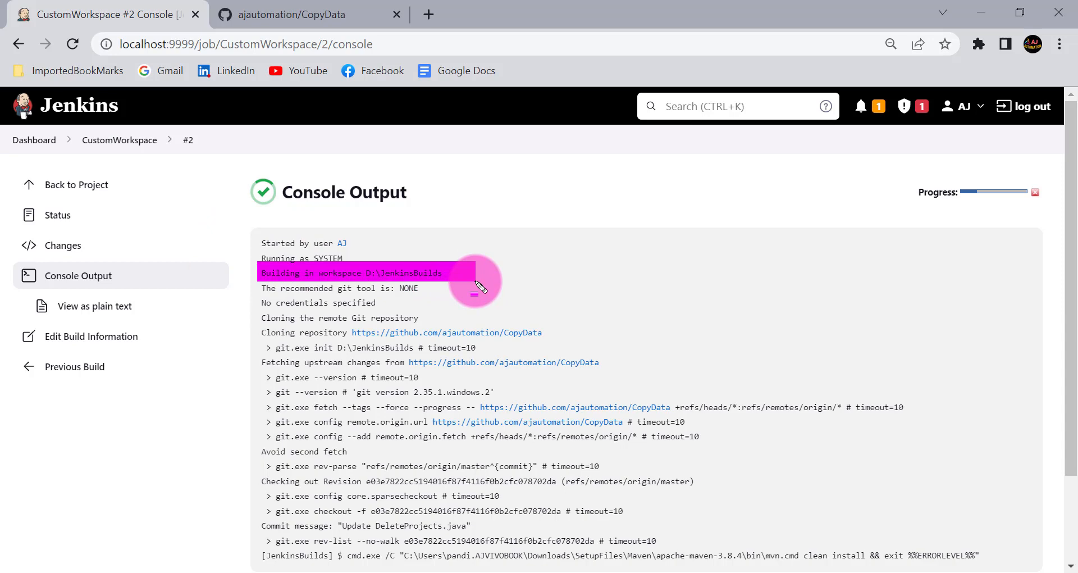
{"action": "scroll", "coordinate": [393, 337], "scroll_direction": "down", "scroll_amount": 3}
{"action": "scroll", "coordinate": [435, 347], "scroll_direction": "up", "scroll_amount": 1}
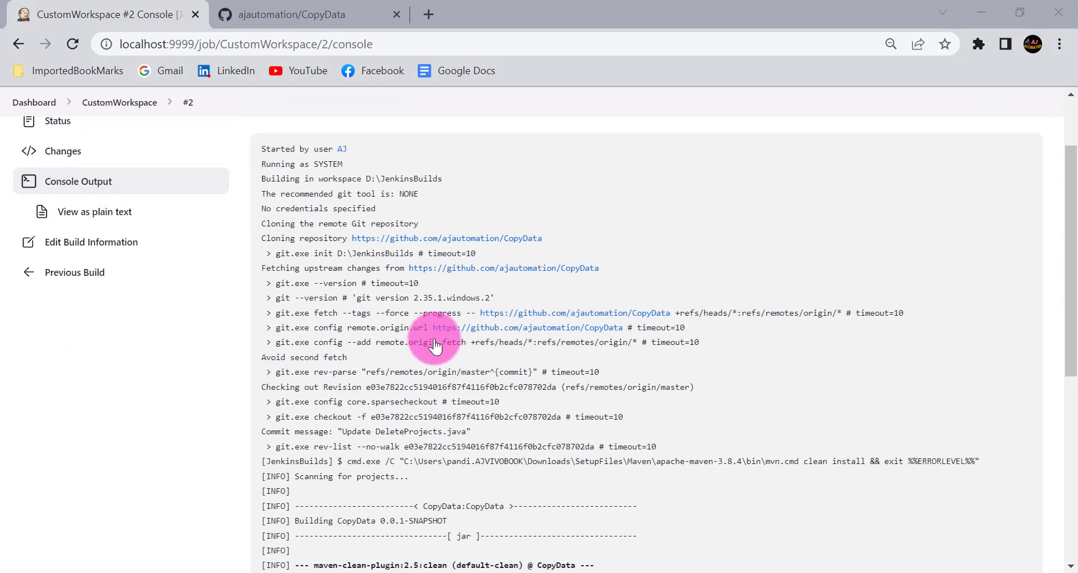
{"action": "double_click", "coordinate": [428, 187]}
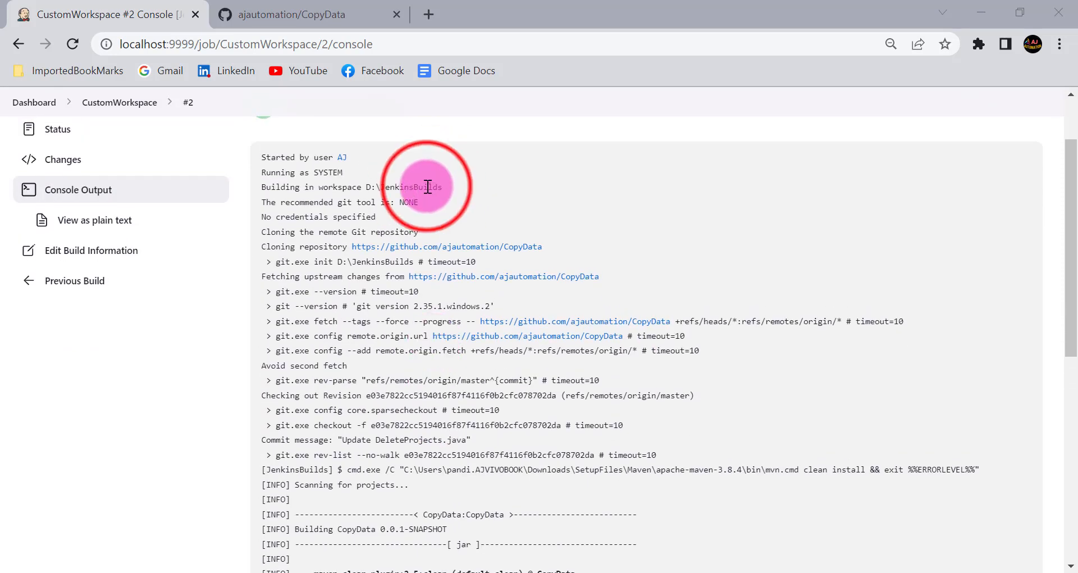
Step: Follow build #2's console output to its end, examining the test results, the jar's build location and the final build status
{"action": "scroll", "coordinate": [382, 270], "scroll_direction": "down", "scroll_amount": 5}
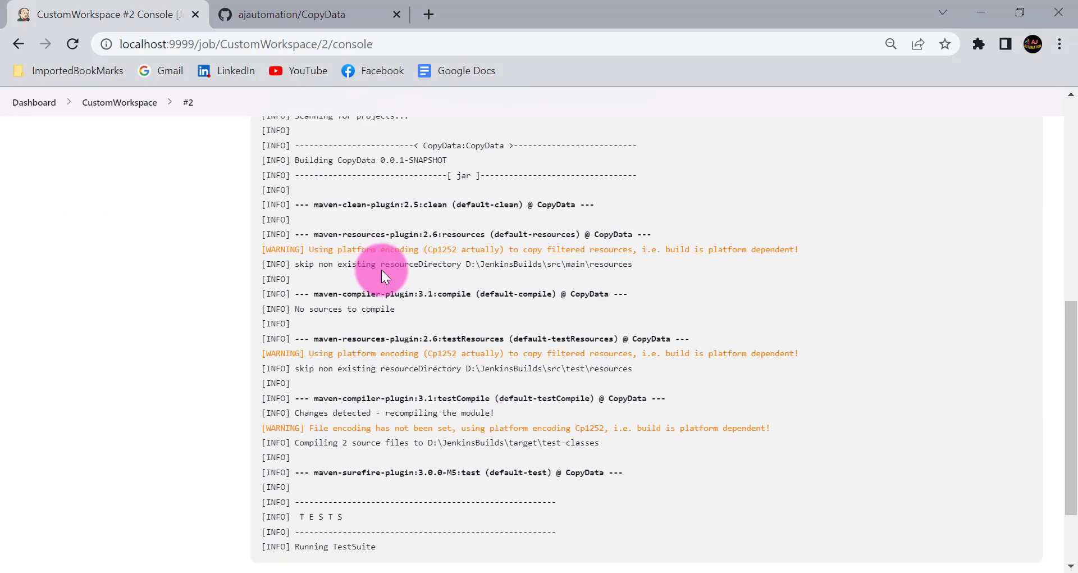
{"action": "scroll", "coordinate": [382, 270], "scroll_direction": "up", "scroll_amount": 2}
{"action": "scroll", "coordinate": [382, 270], "scroll_direction": "down", "scroll_amount": 4}
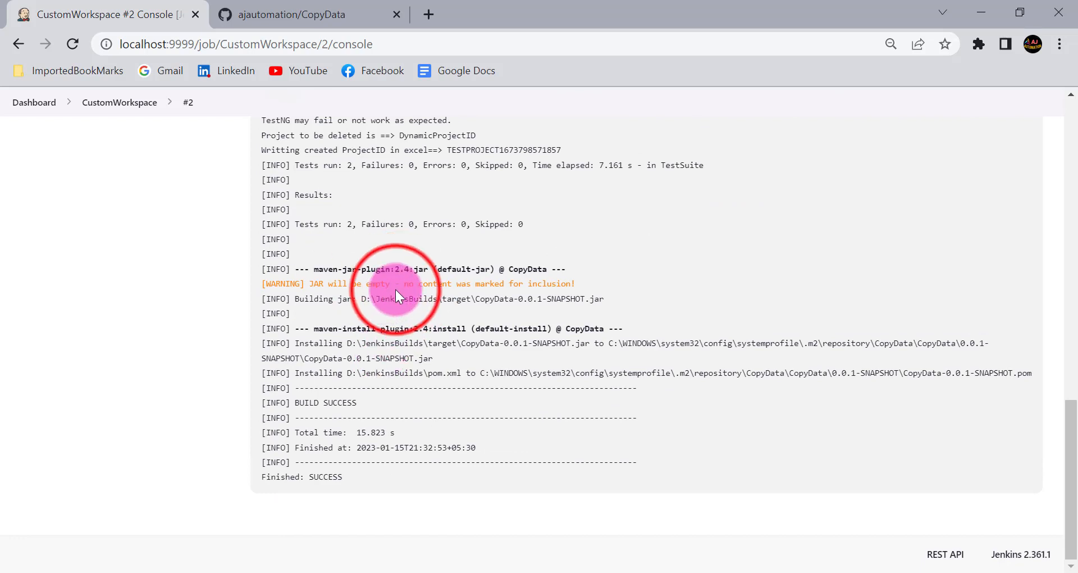
{"action": "left_click", "coordinate": [375, 363]}
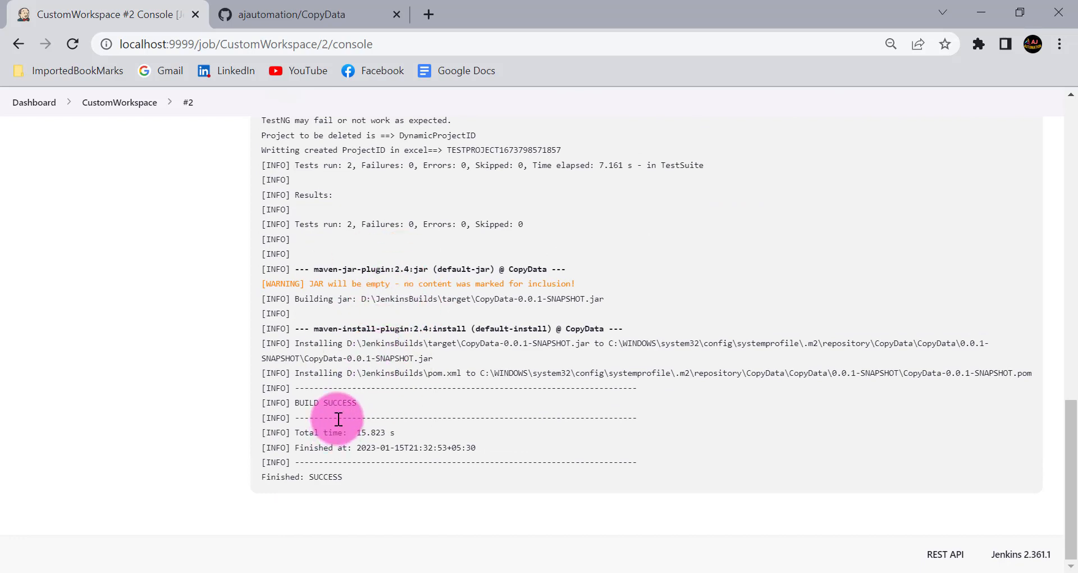
{"action": "scroll", "coordinate": [345, 404], "scroll_direction": "up", "scroll_amount": 1}
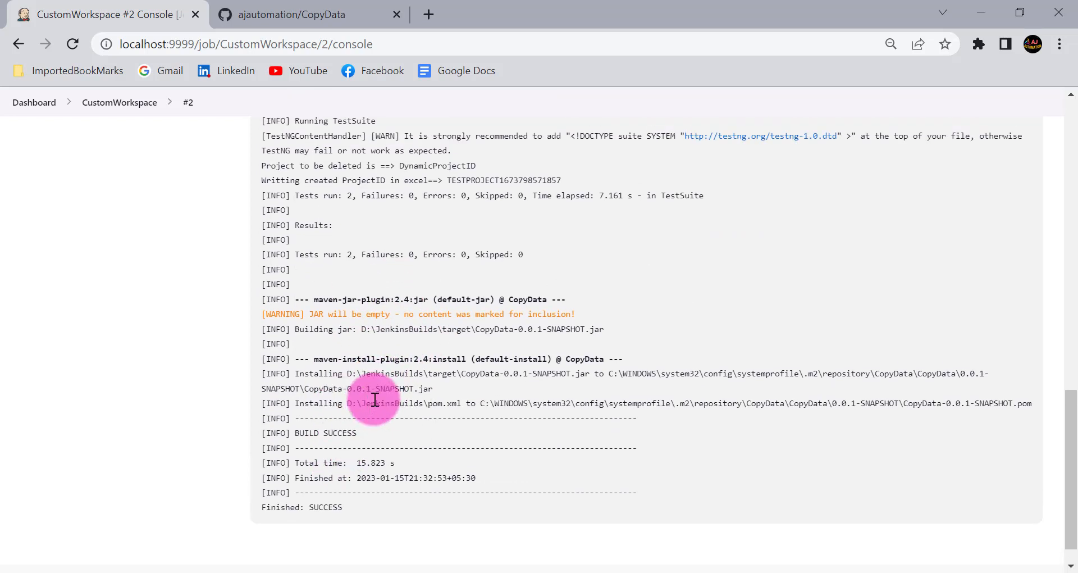
{"action": "key", "text": "alt"}
{"action": "mouse_move", "coordinate": [310, 315]}
{"action": "left_mouse_down"}
{"action": "mouse_move", "coordinate": [494, 336]}
{"action": "mouse_move", "coordinate": [638, 315]}
{"action": "mouse_move", "coordinate": [640, 343]}
{"action": "mouse_move", "coordinate": [524, 346]}
{"action": "mouse_move", "coordinate": [590, 328]}
{"action": "left_mouse_up"}
{"action": "left_click", "coordinate": [619, 311]}
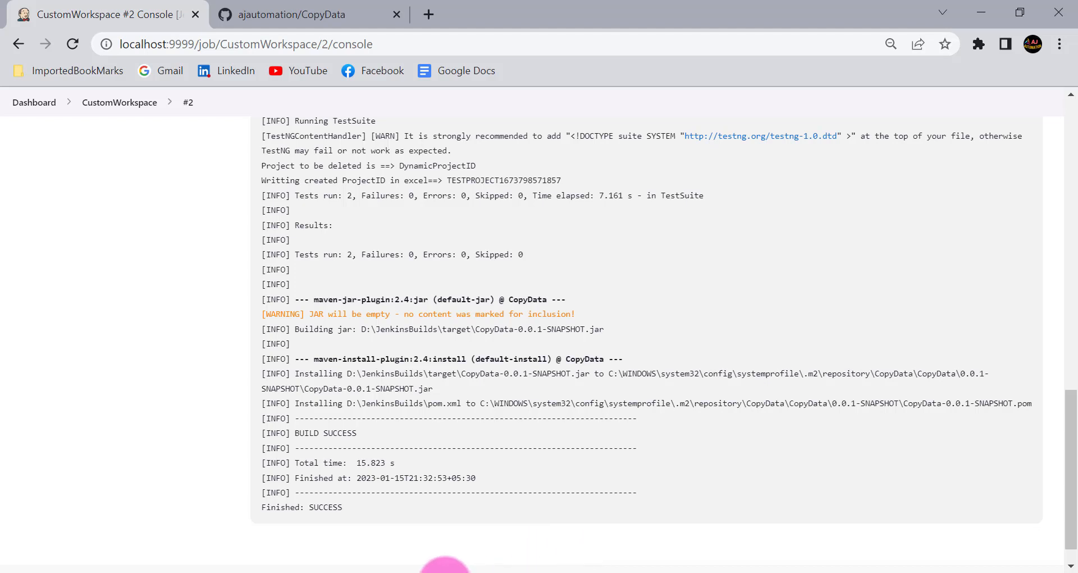
Step: Switch to File Explorer, inspect the build output in the target folder of D:\JenkinsBuilds, and return to the JenkinsBuilds folder
{"action": "mouse_move", "coordinate": [403, 570]}
{"action": "left_click", "coordinate": [501, 547]}
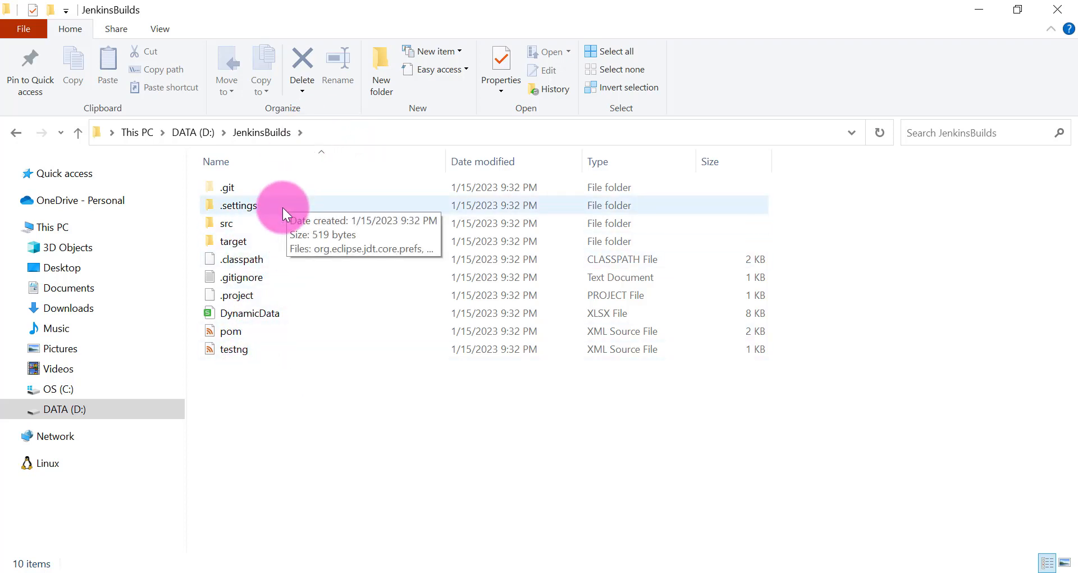
{"action": "double_click", "coordinate": [261, 241]}
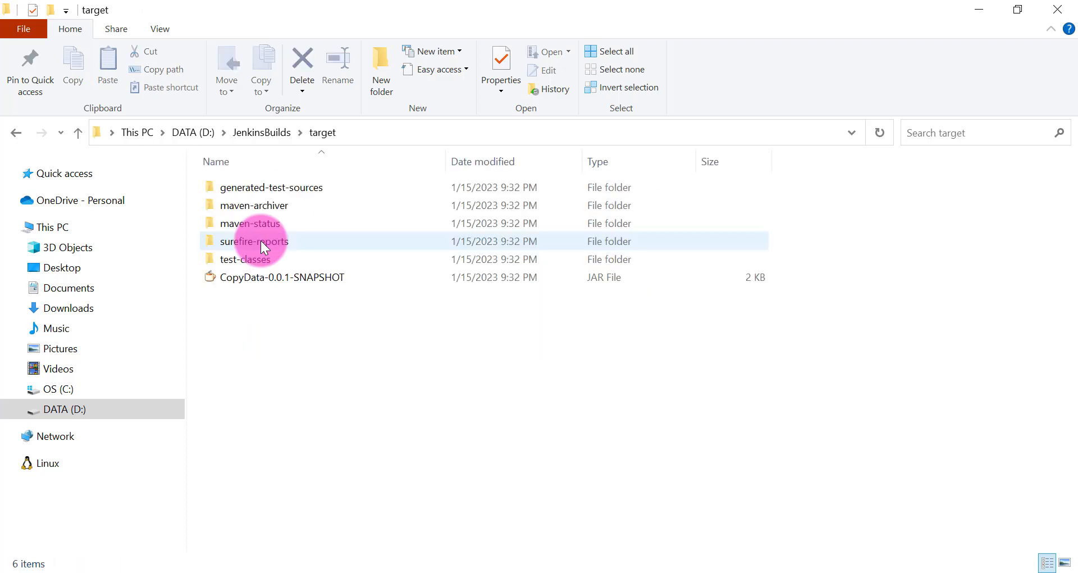
{"action": "left_click", "coordinate": [267, 132]}
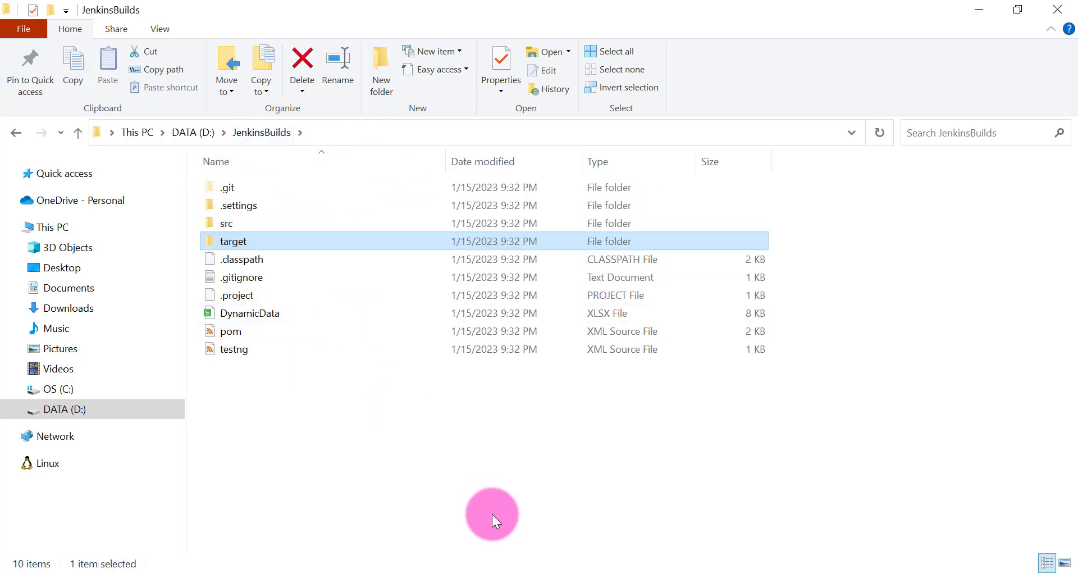